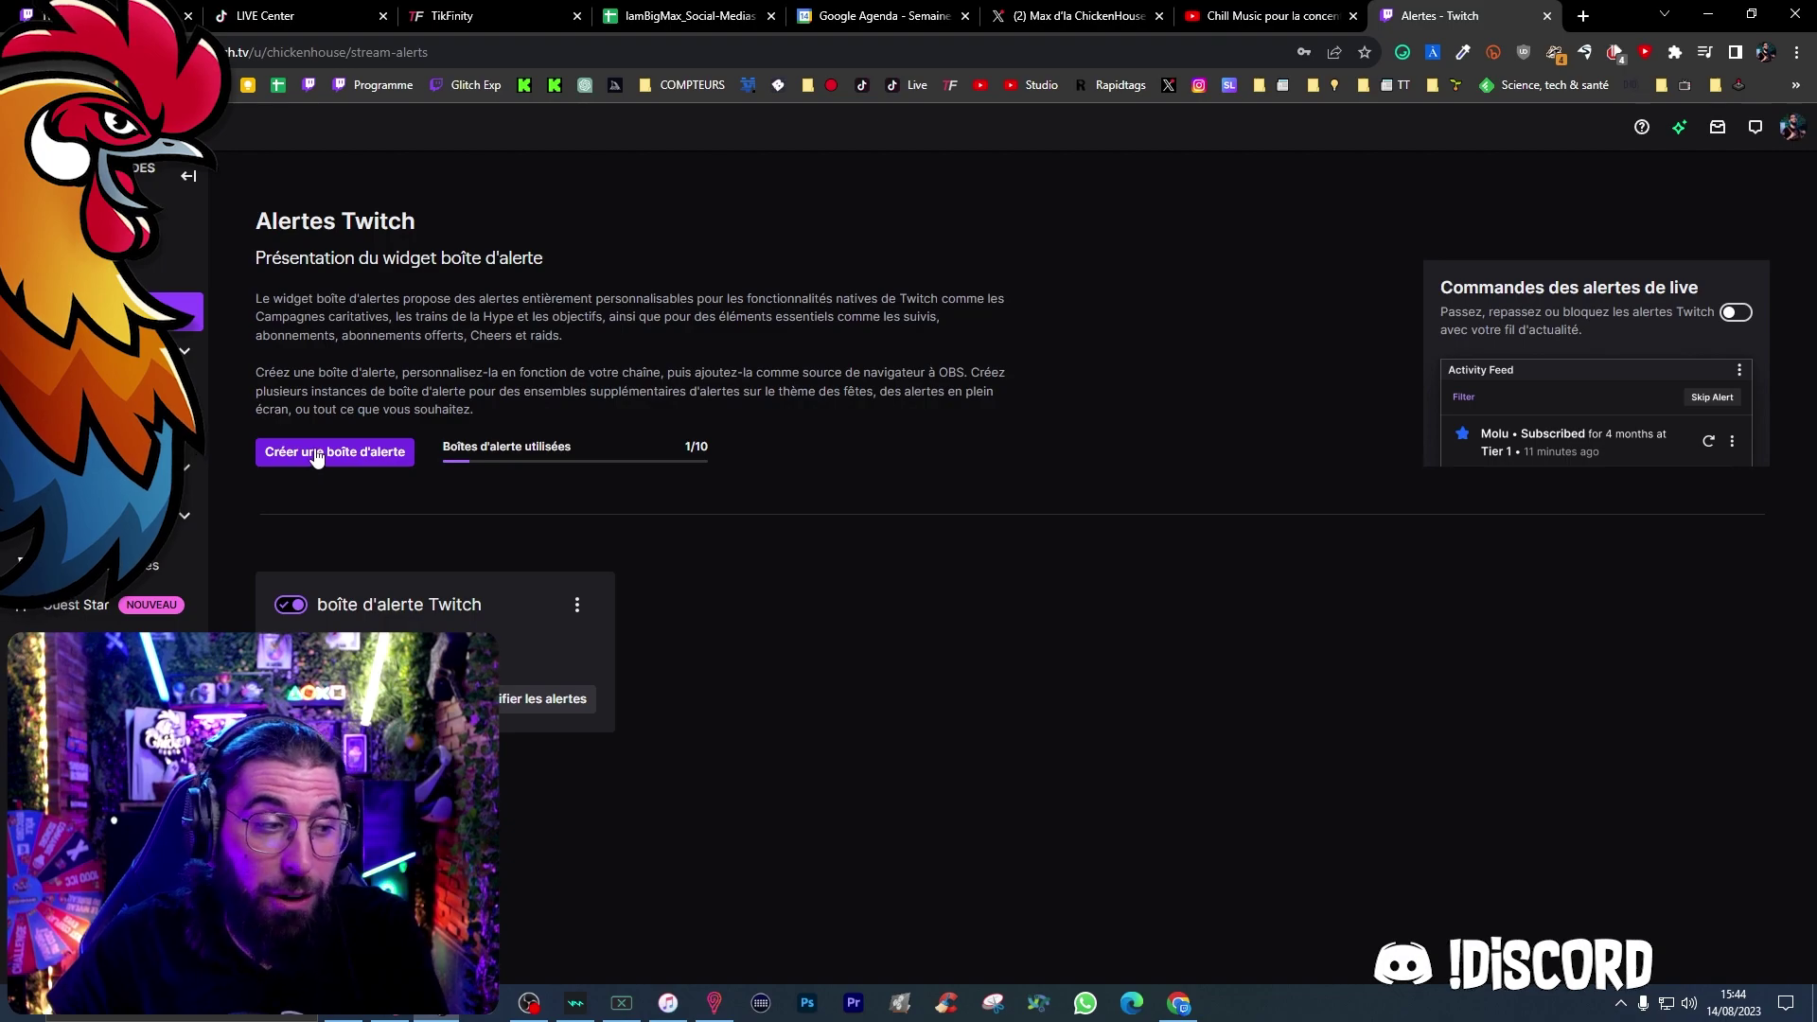
Step: Open the existing Twitch alert box for editing and select the Nouvel abonné T1 variant among the subscription alerts
click(507, 708)
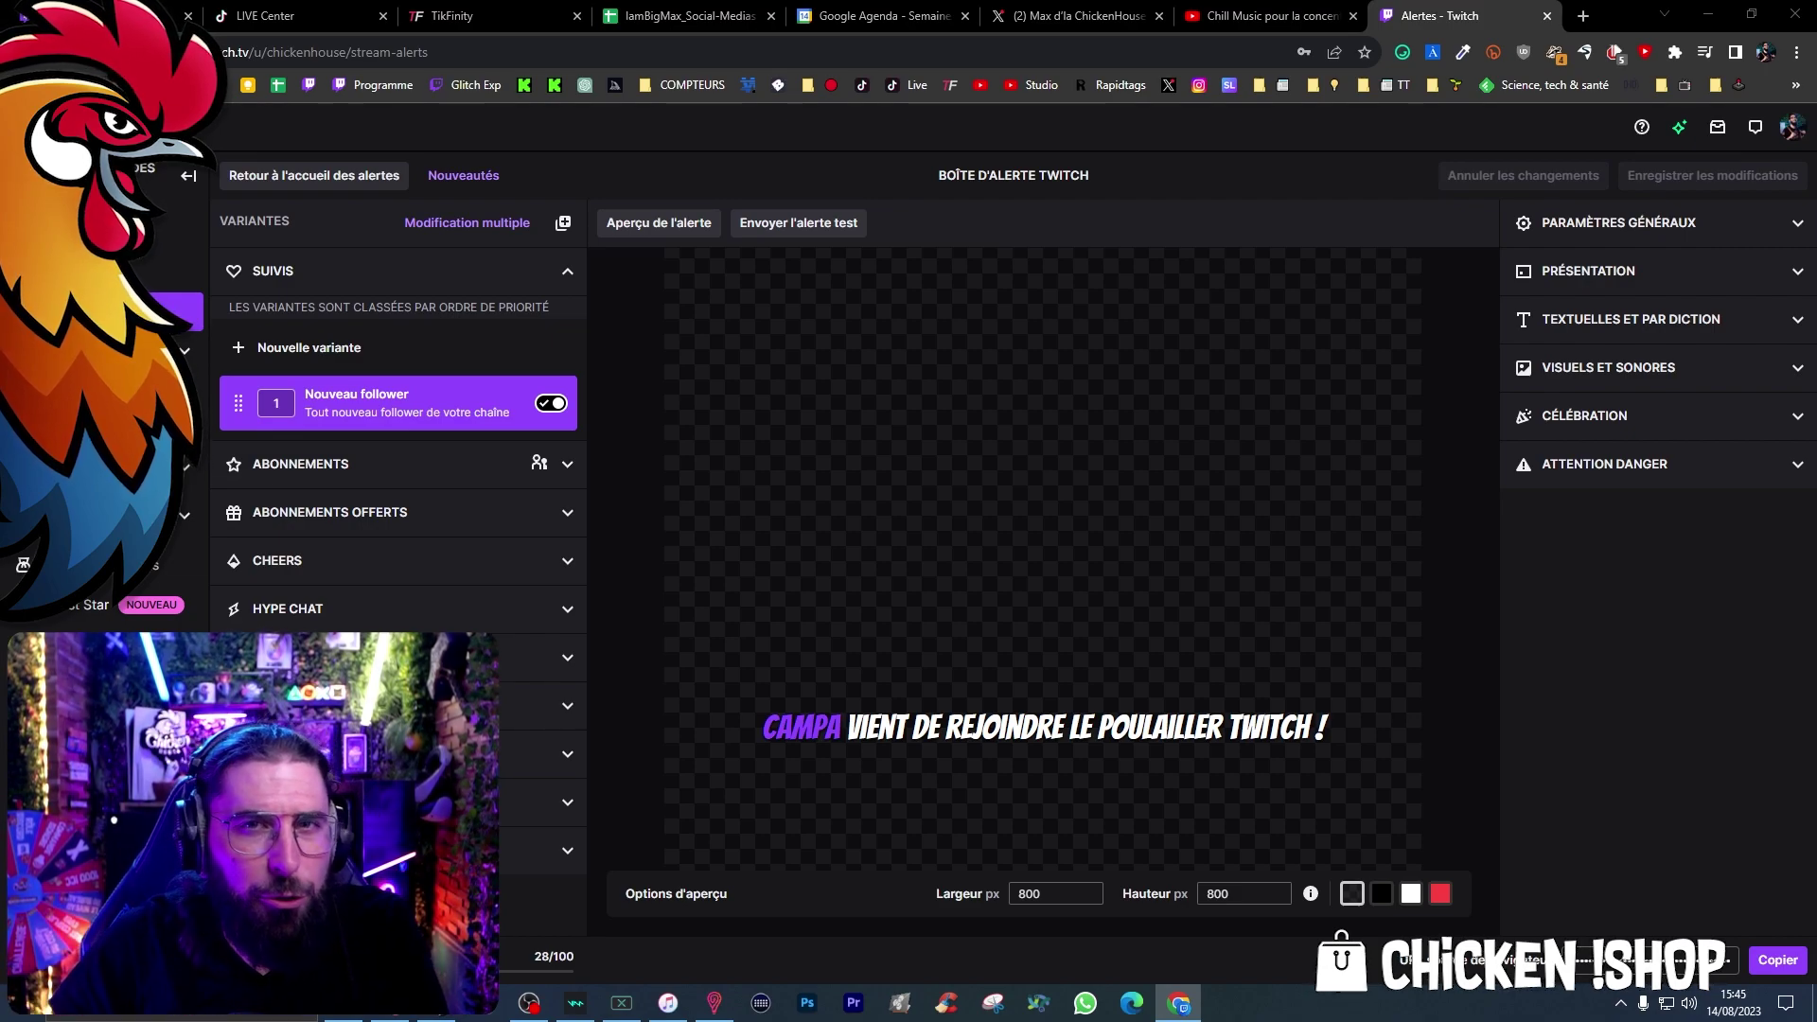
click(284, 464)
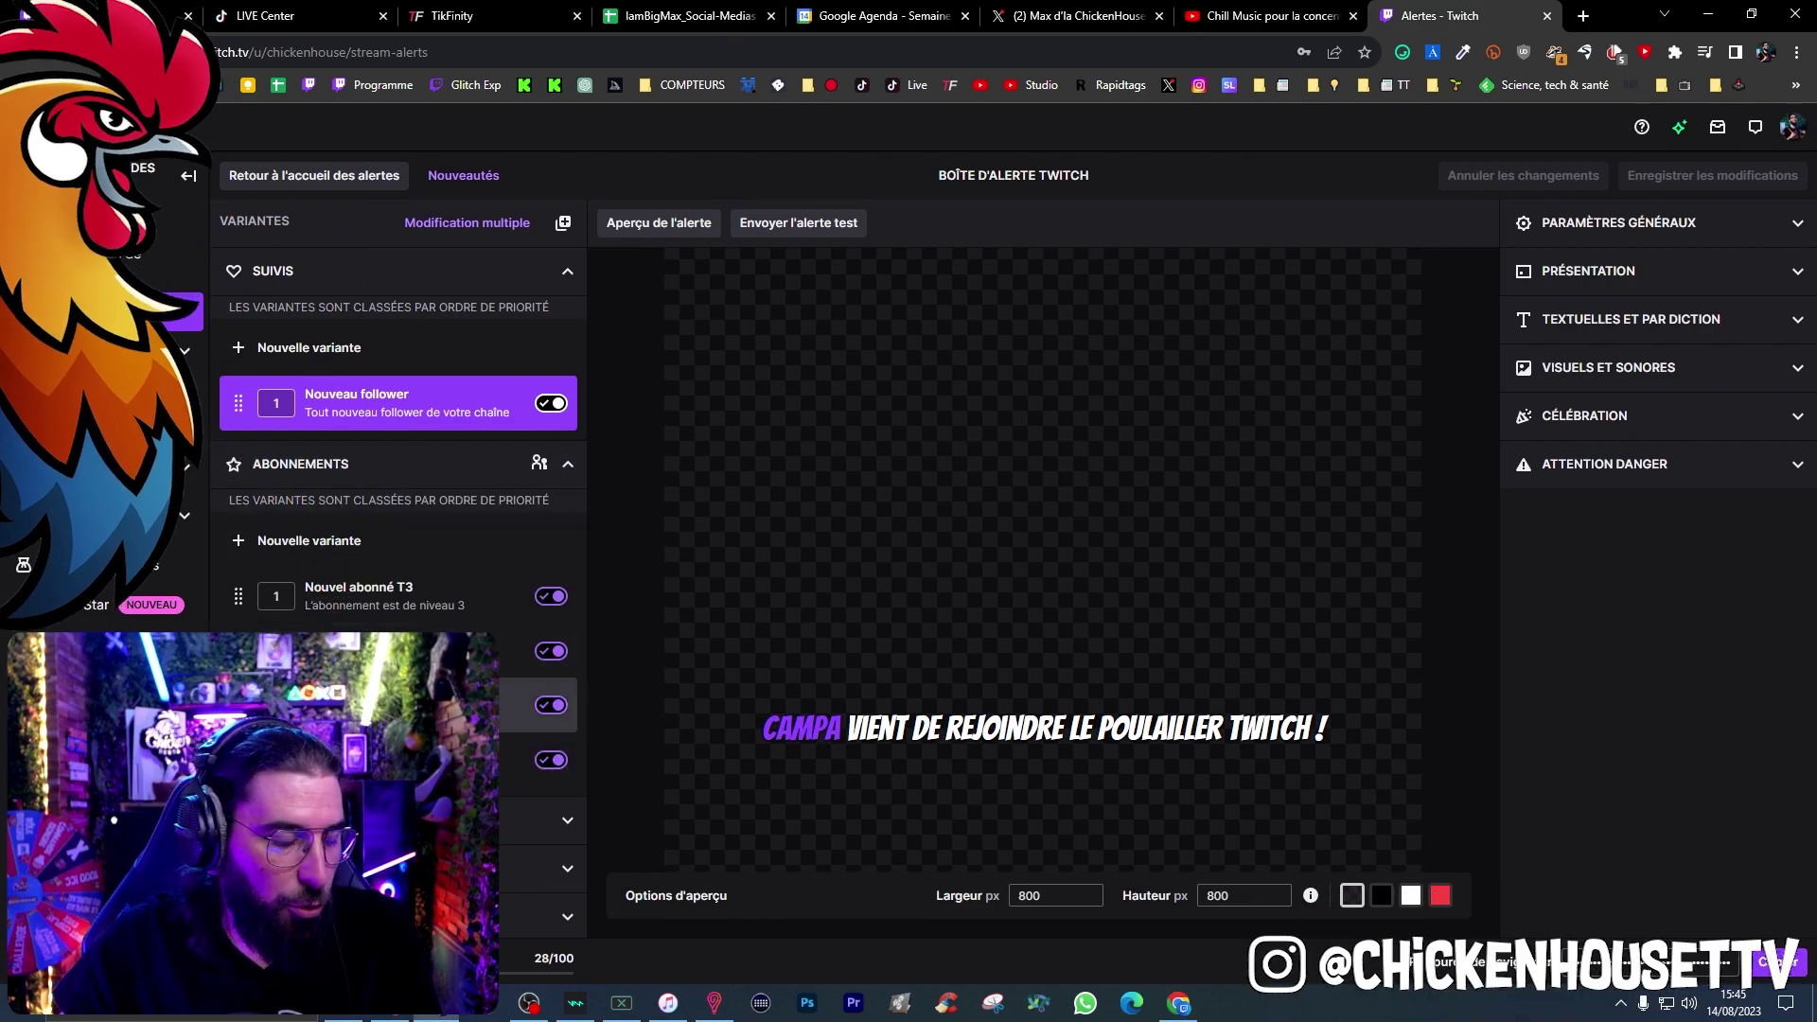
click(378, 705)
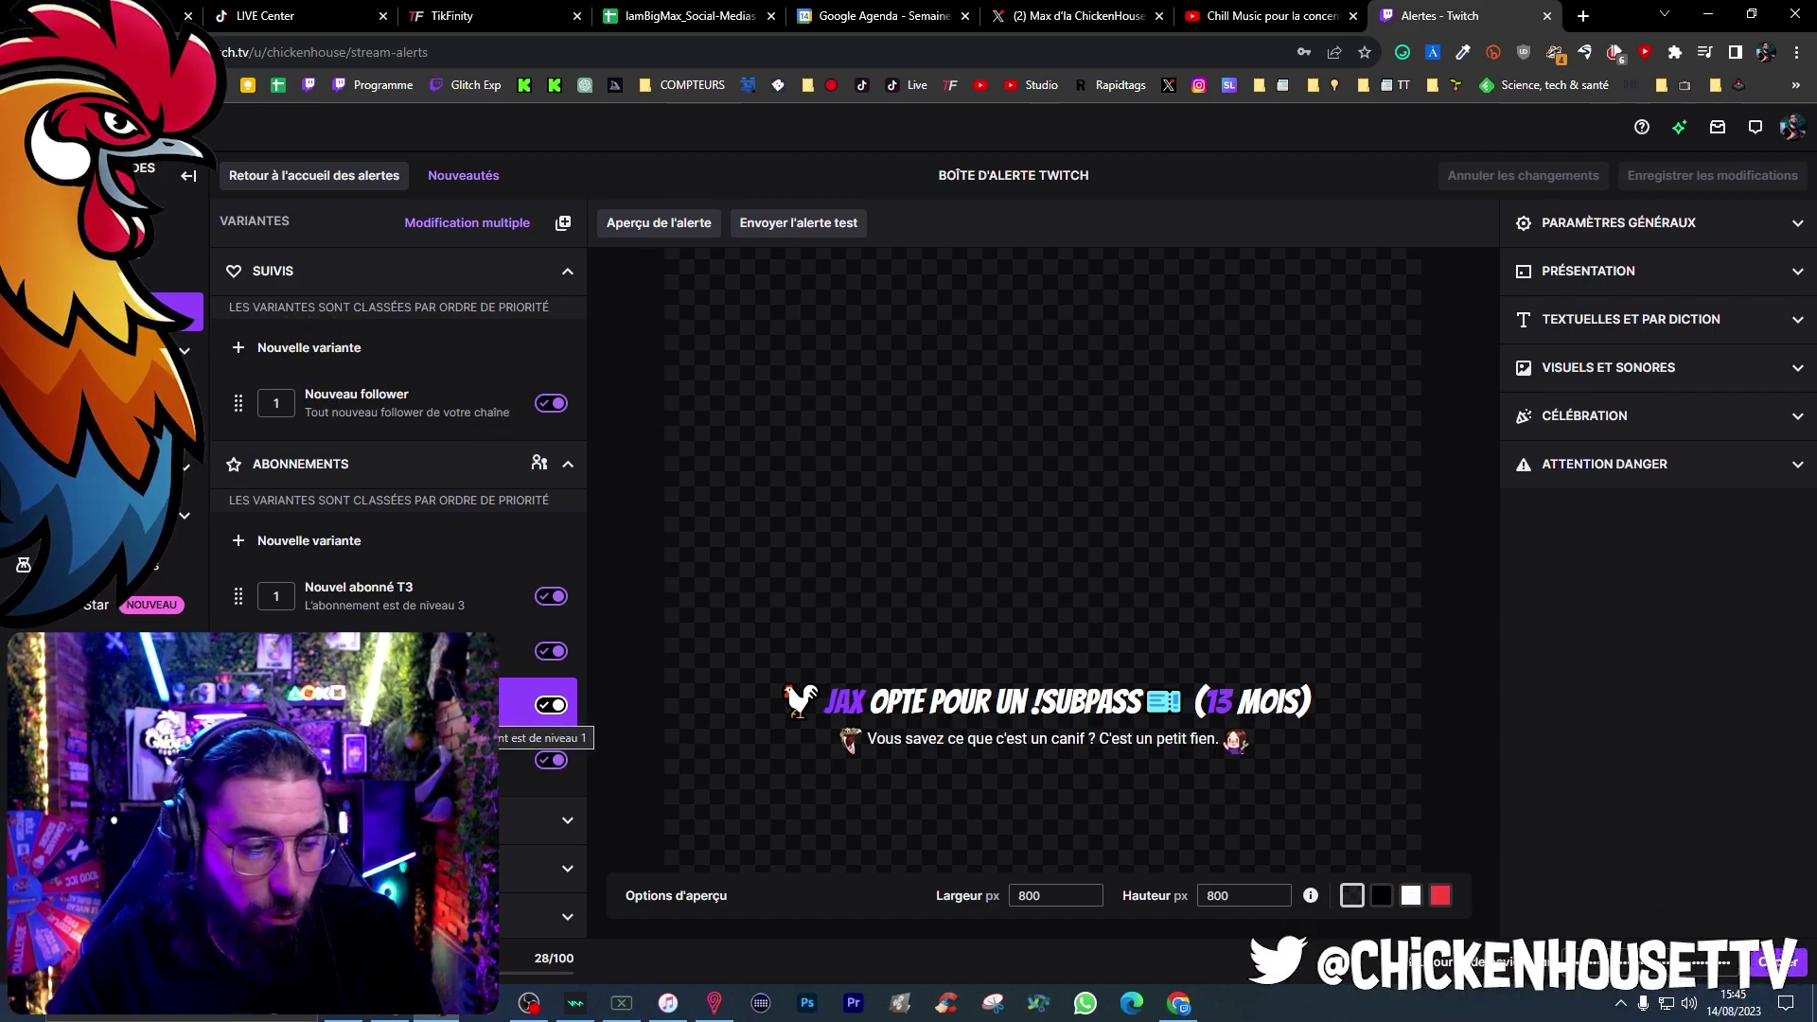
click(552, 706)
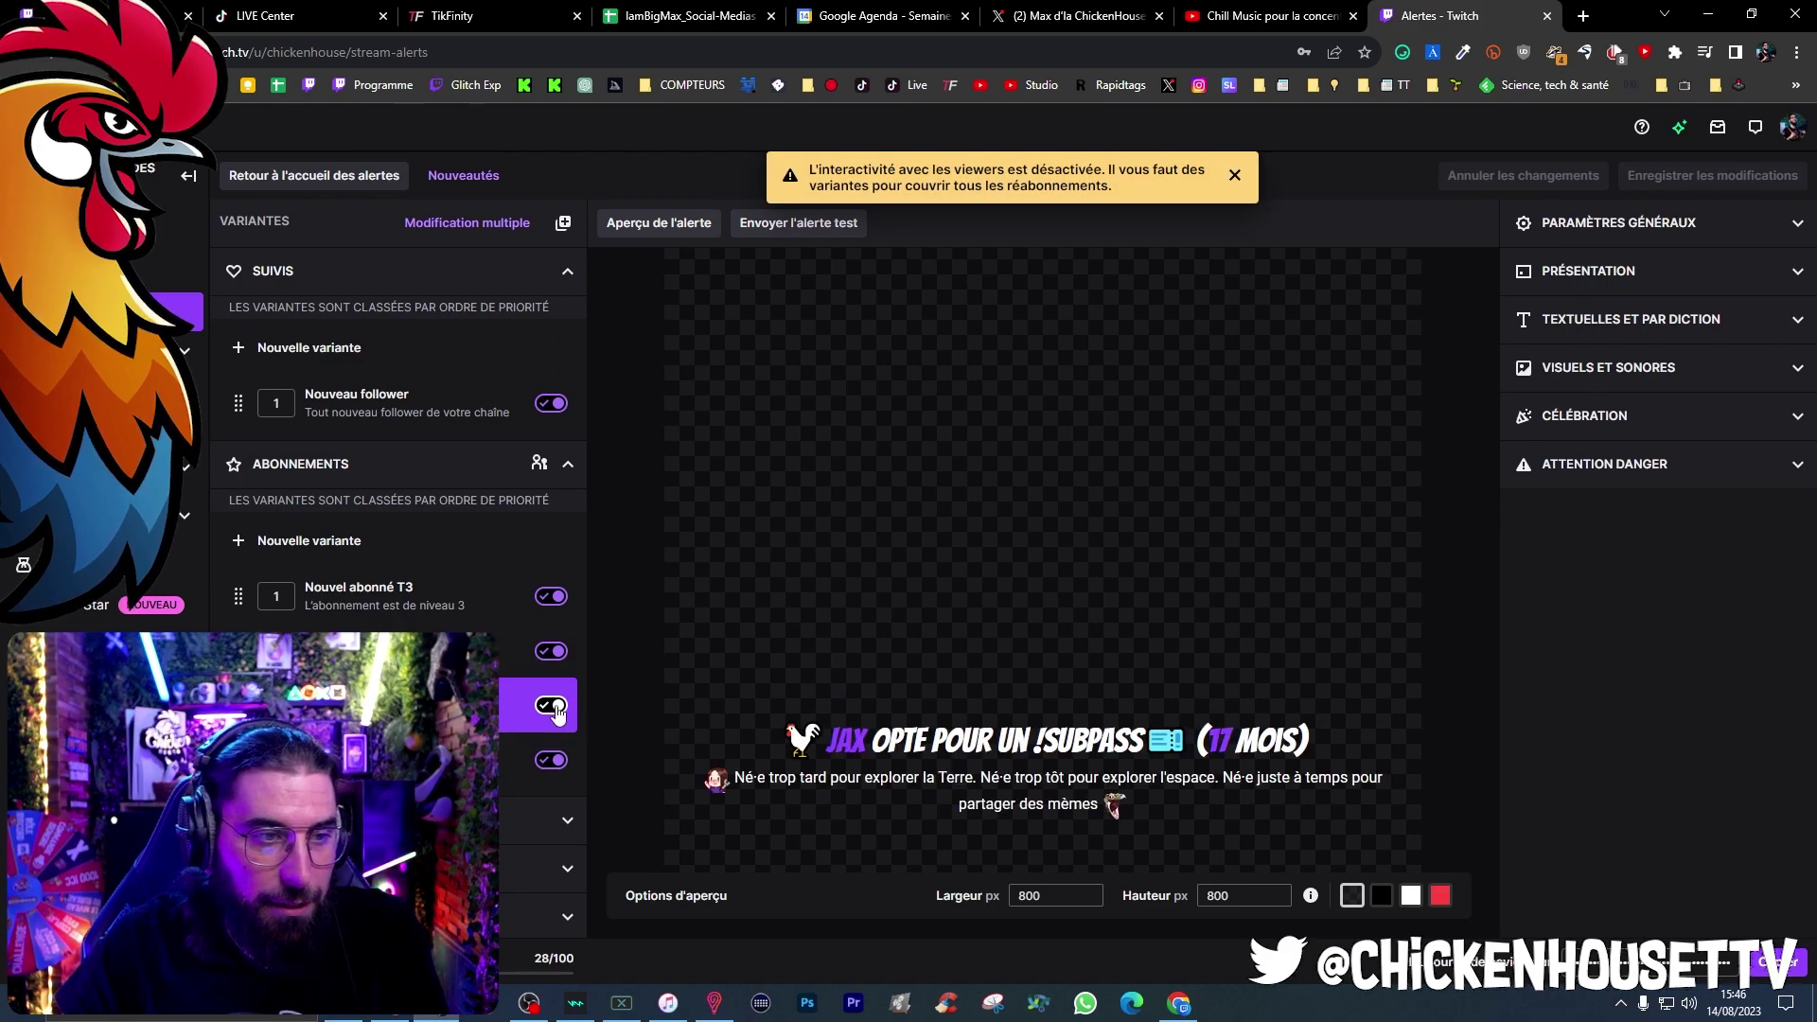
Step: Examine the general settings of the Nouvel abonné T1 variant, including the alert condition choices, tier choices, duration and animations
click(1675, 227)
click(1703, 378)
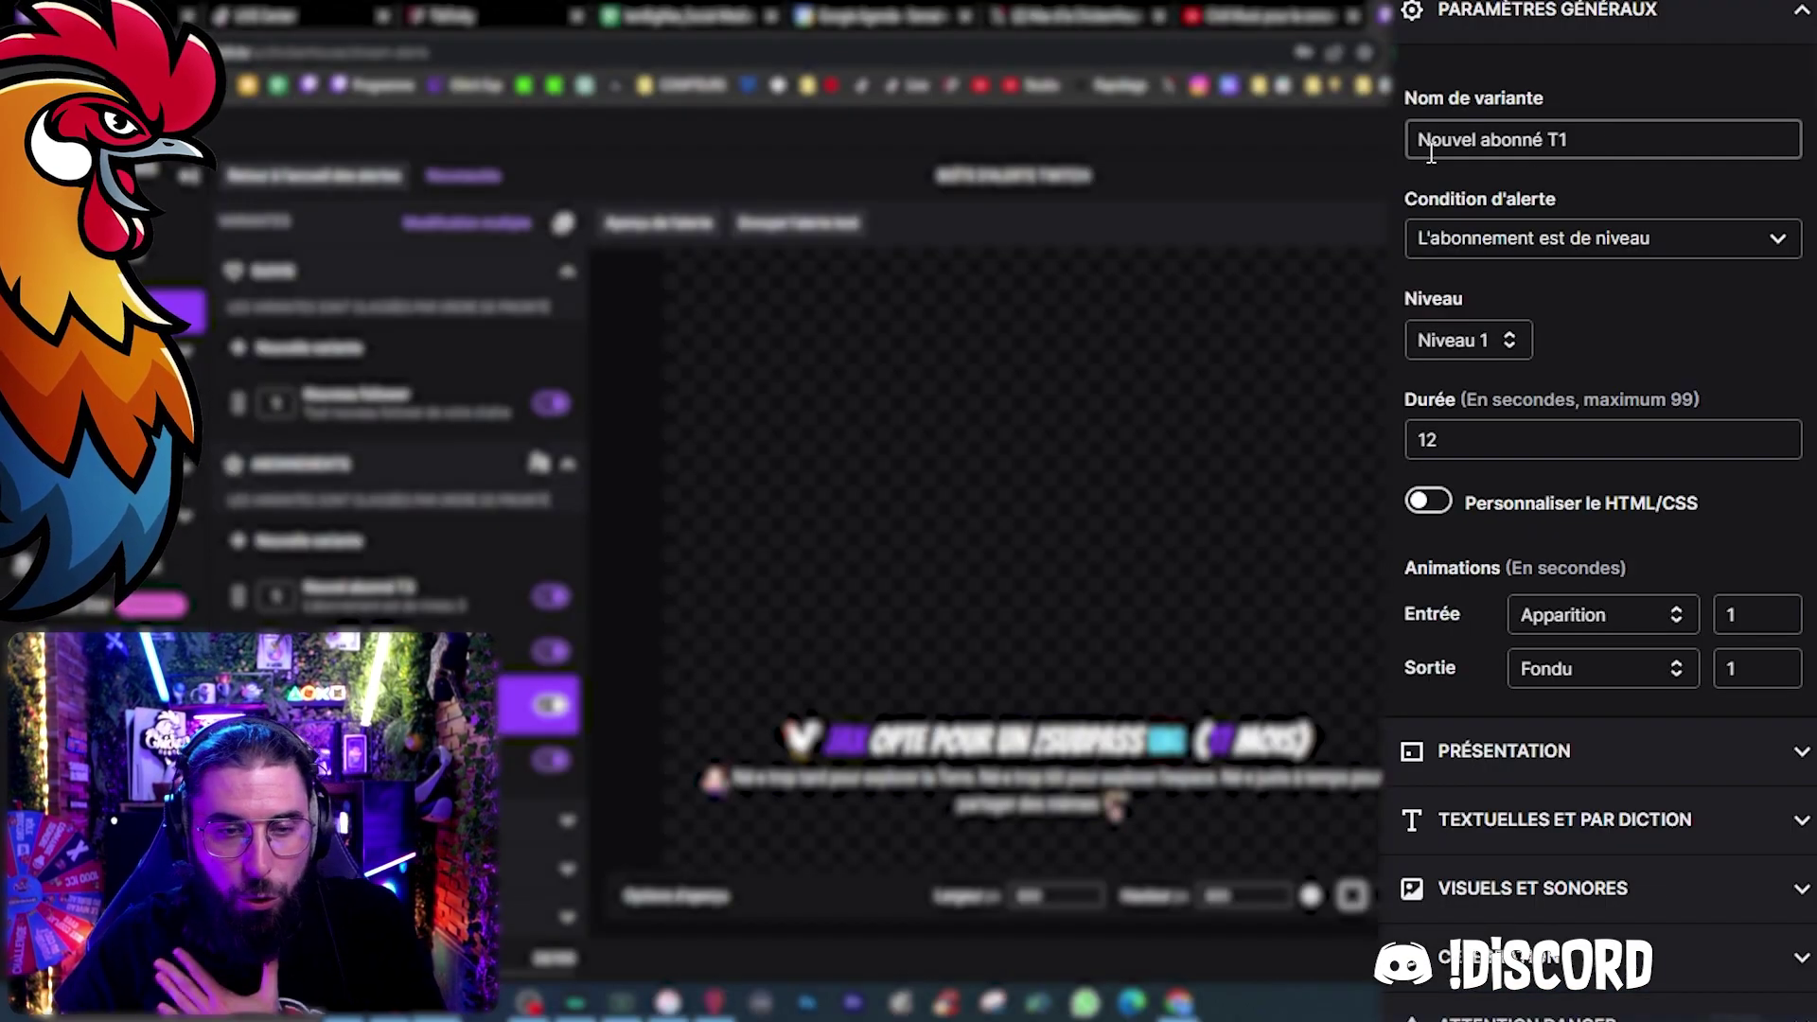
click(1462, 244)
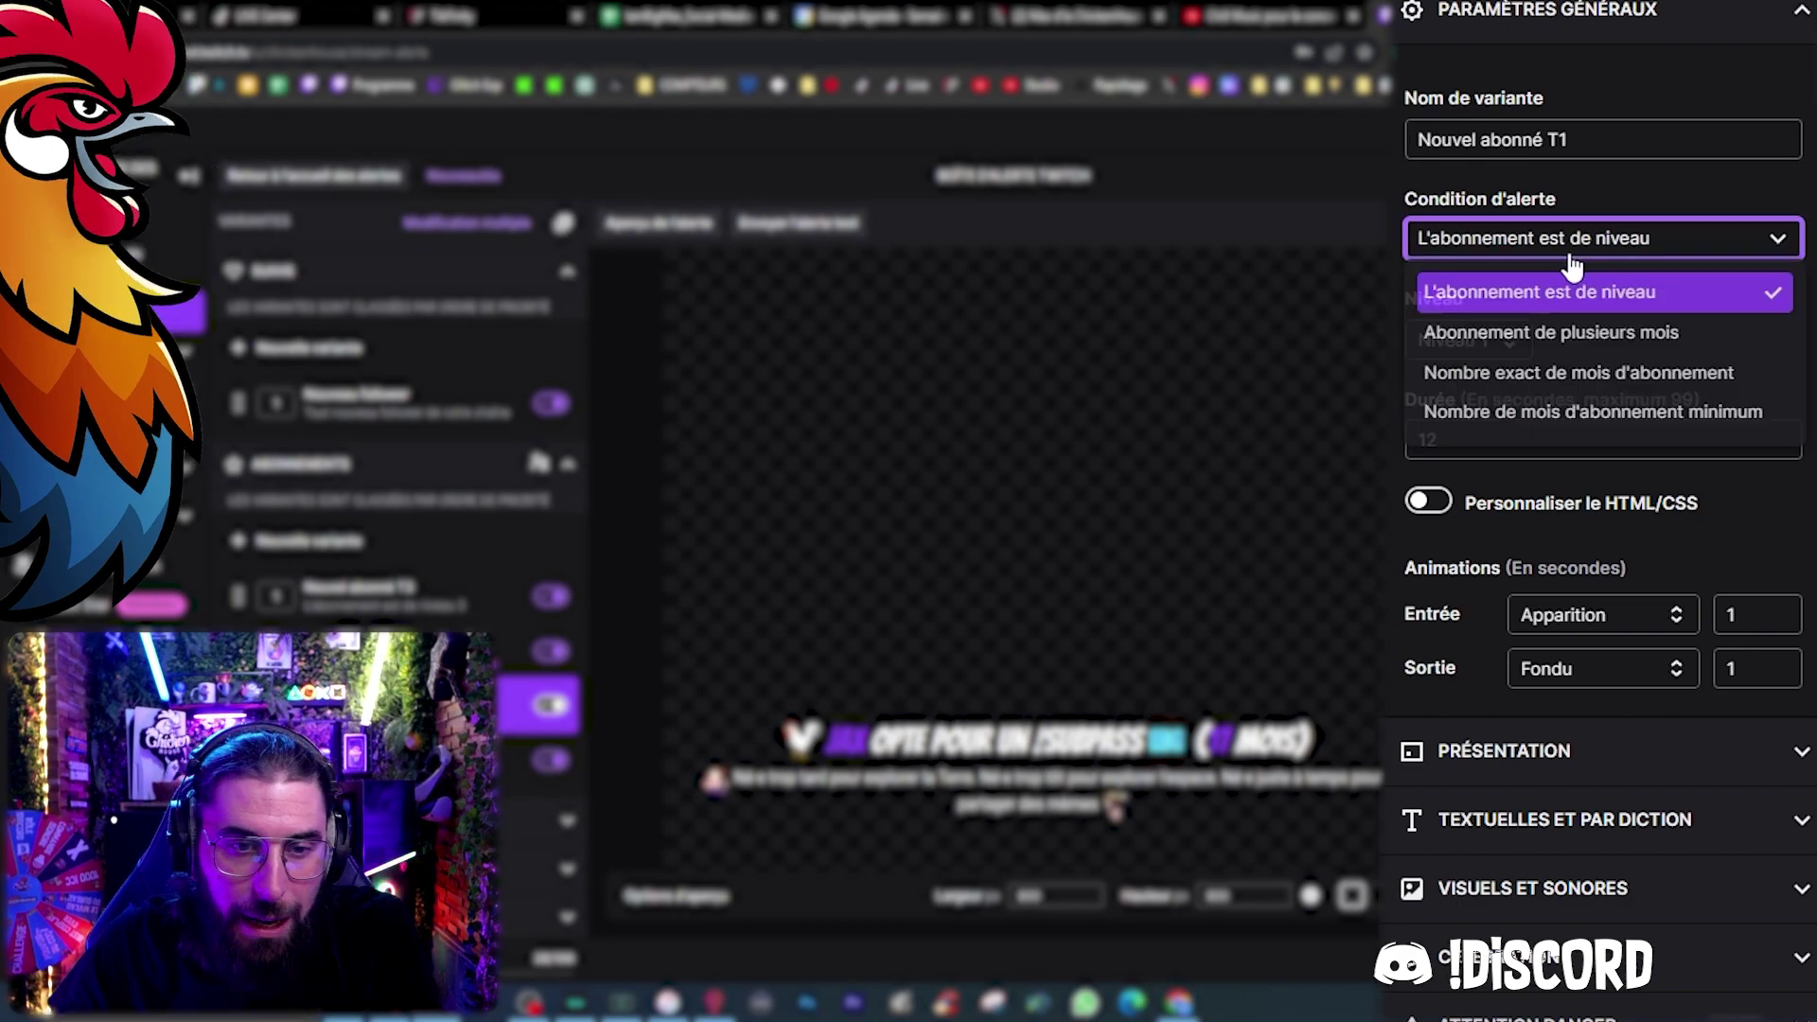
click(1521, 248)
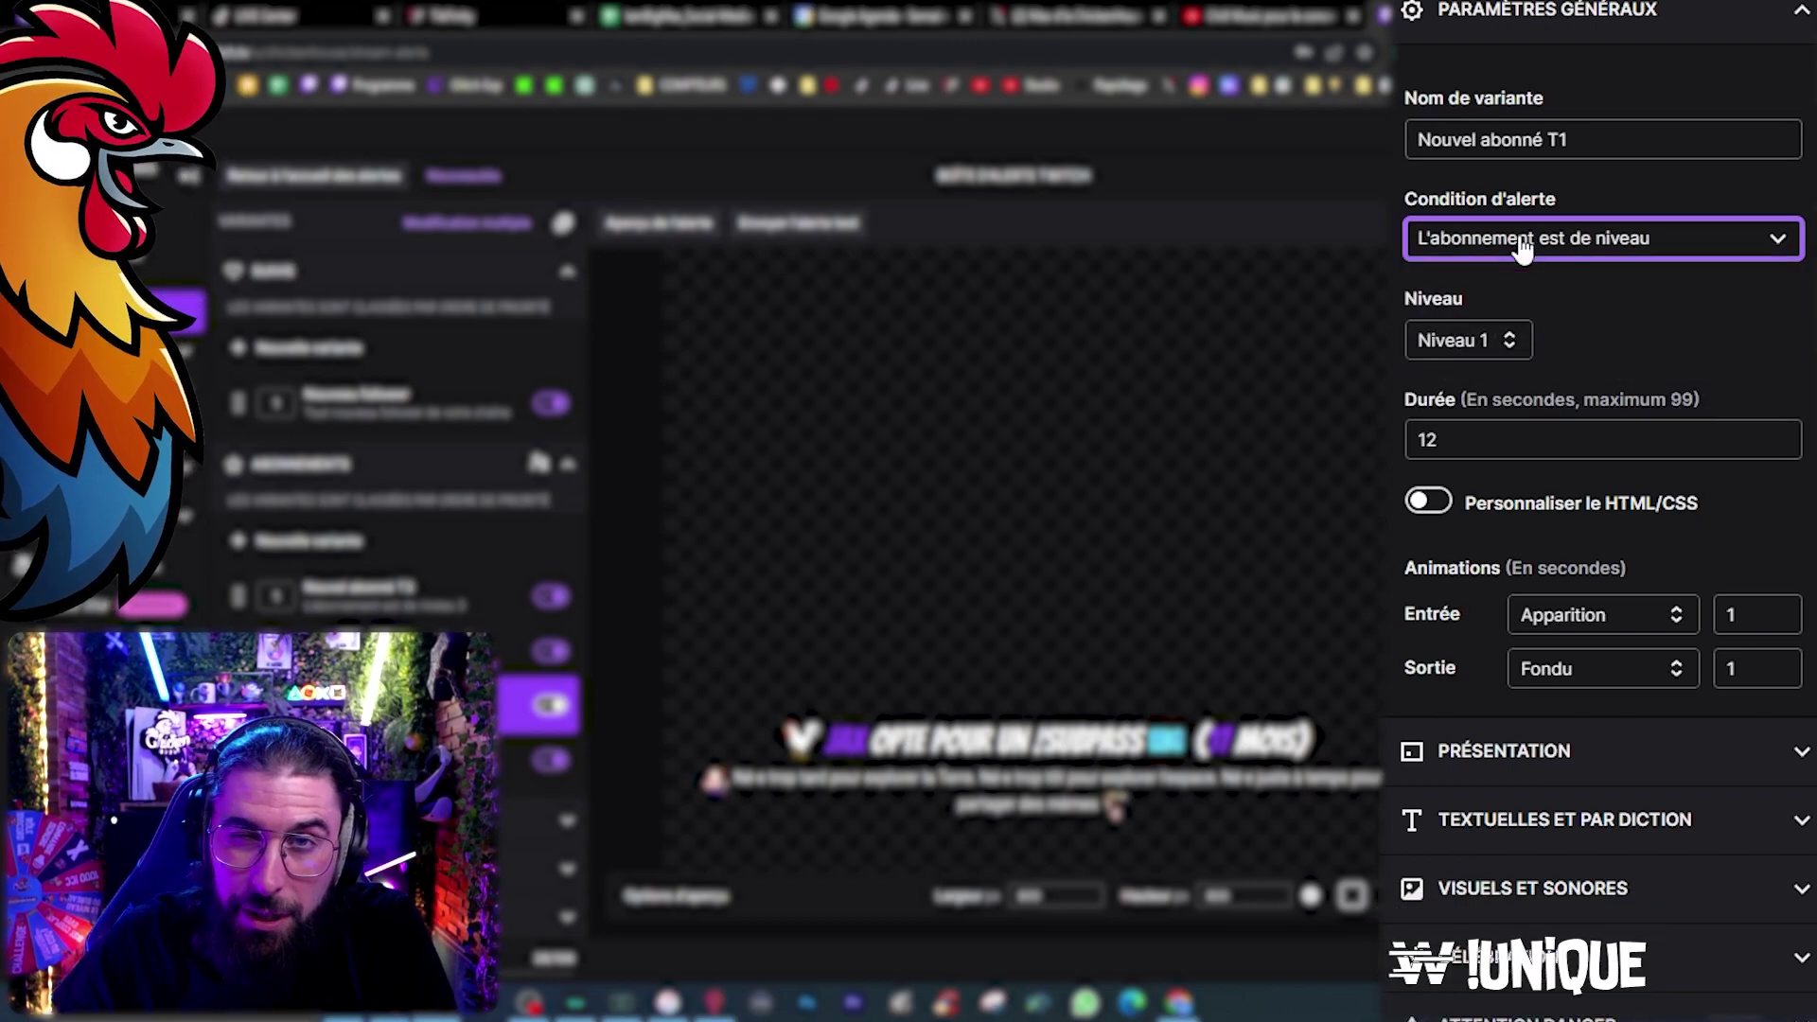
click(1490, 340)
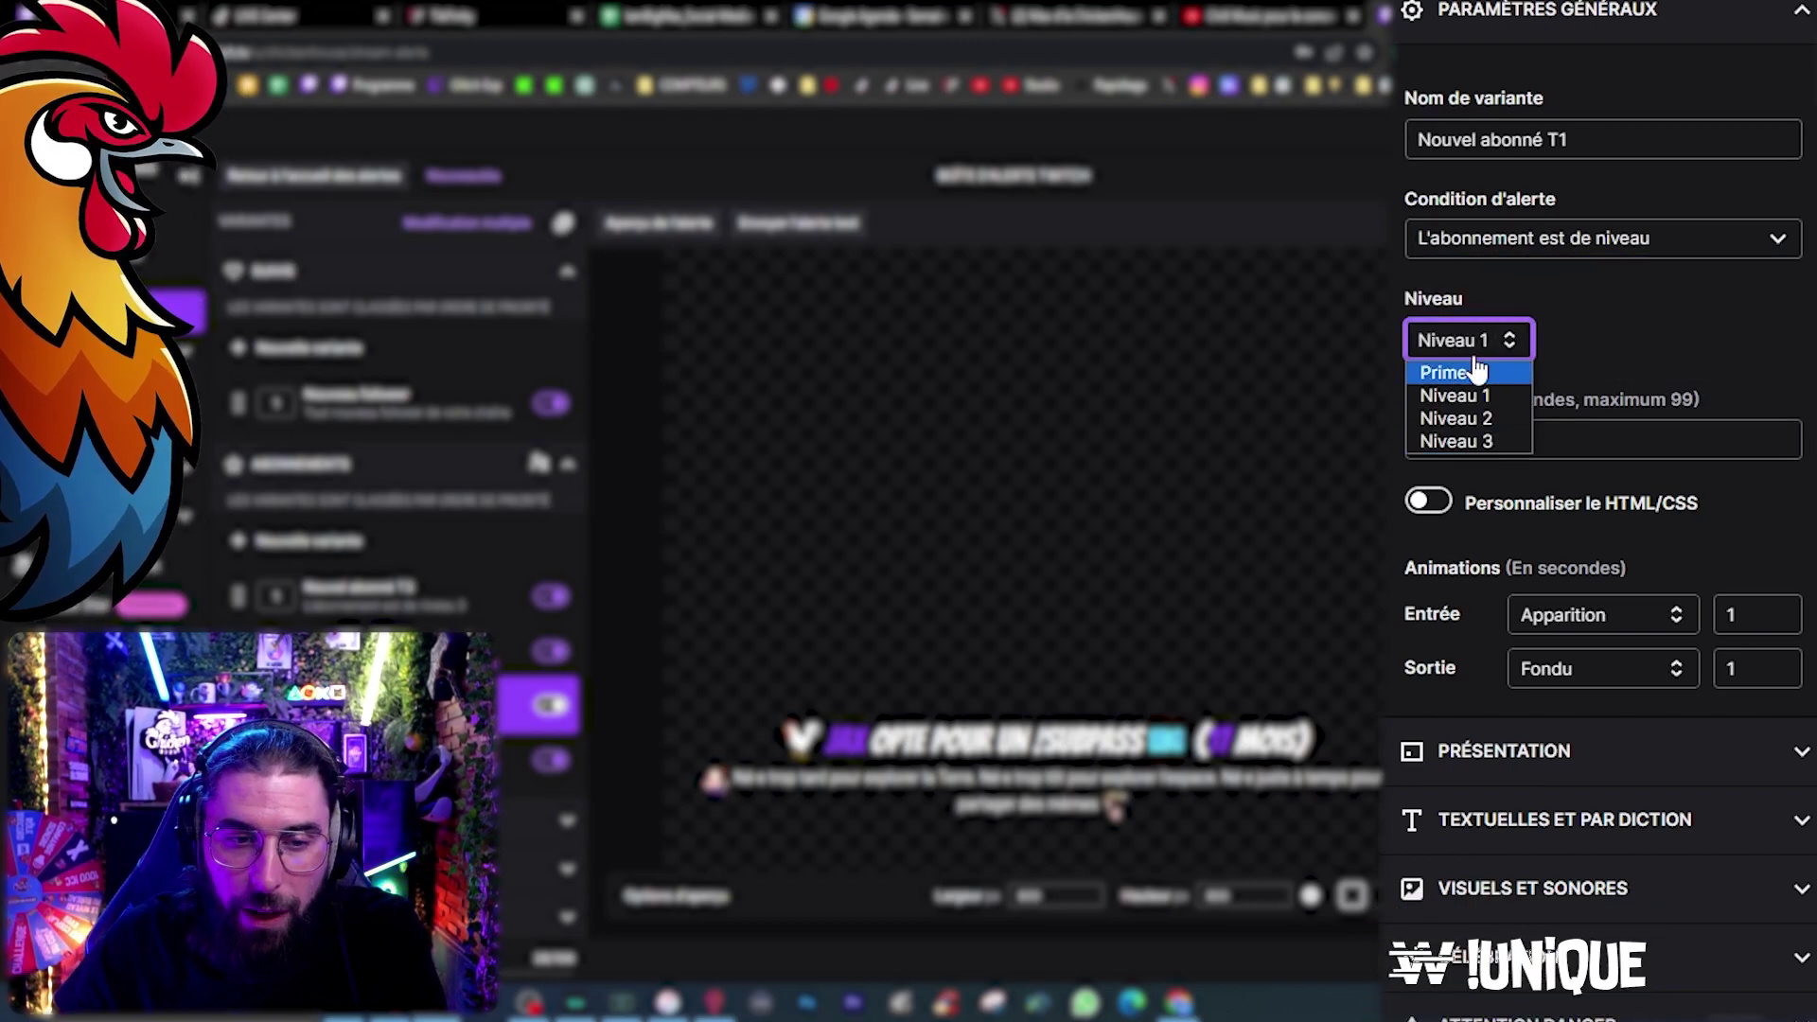
click(1618, 338)
scroll(1471, 408, down, 1)
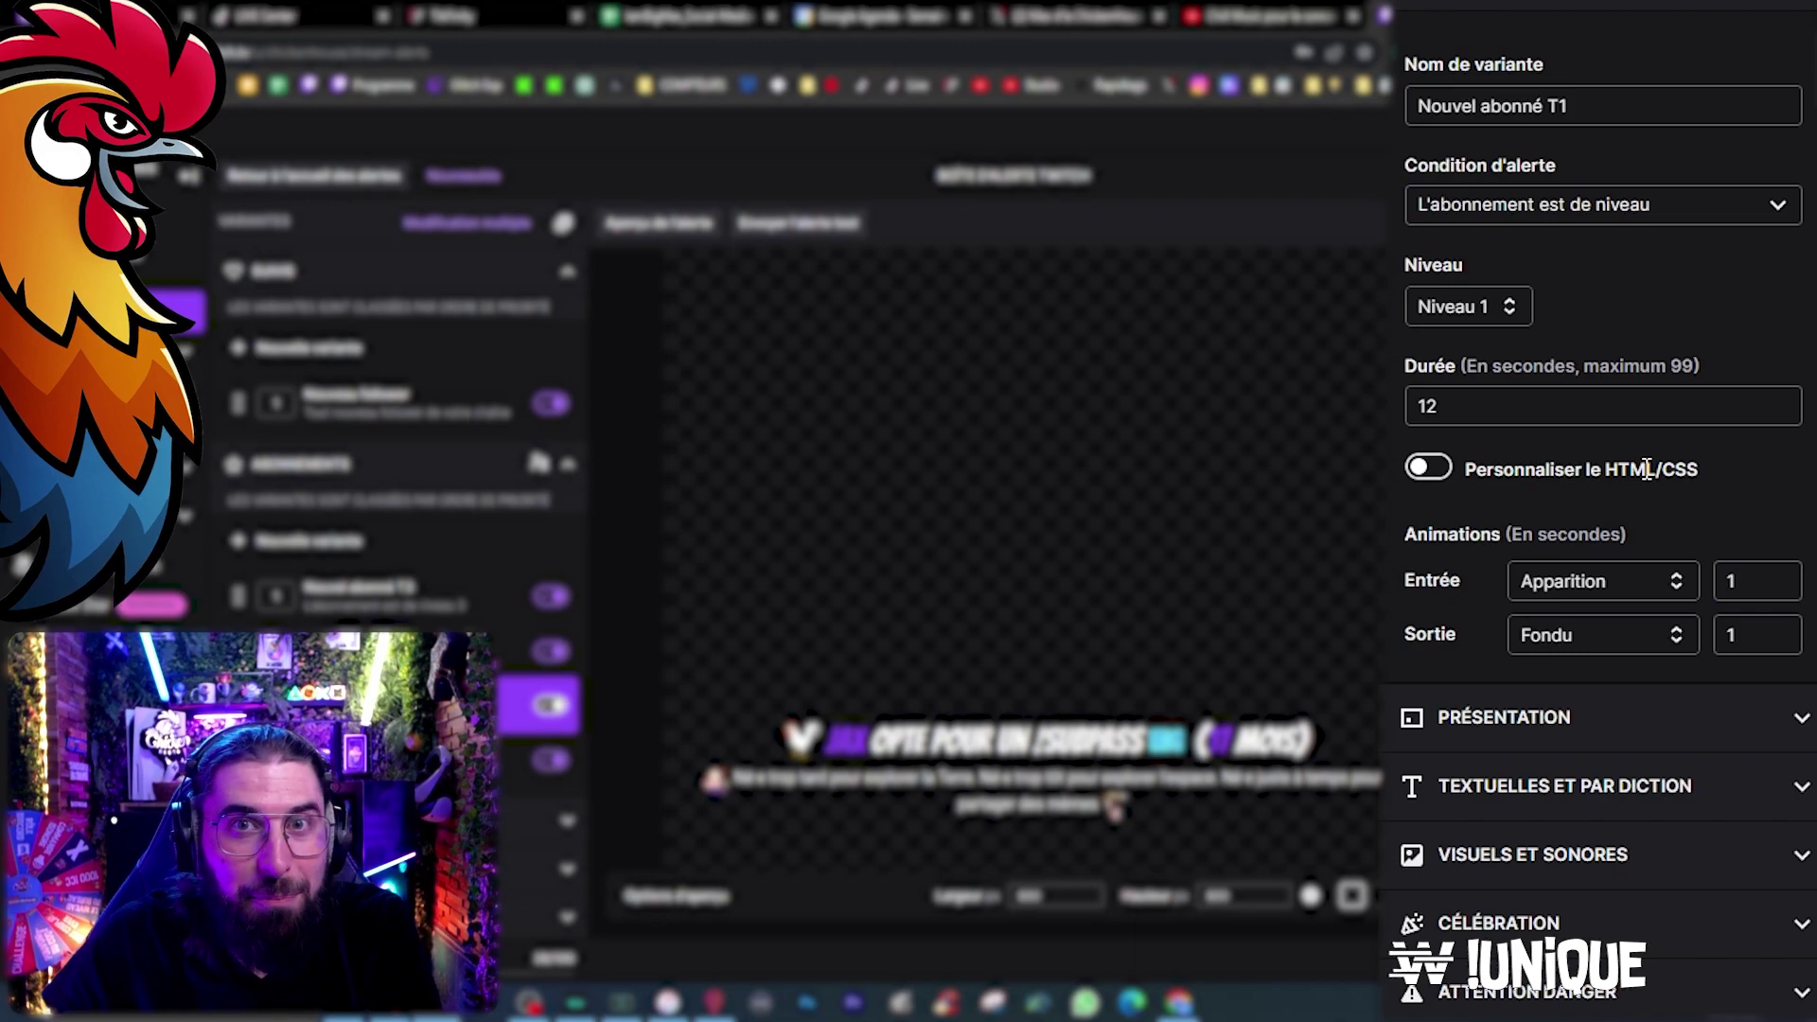
click(1589, 597)
click(1592, 597)
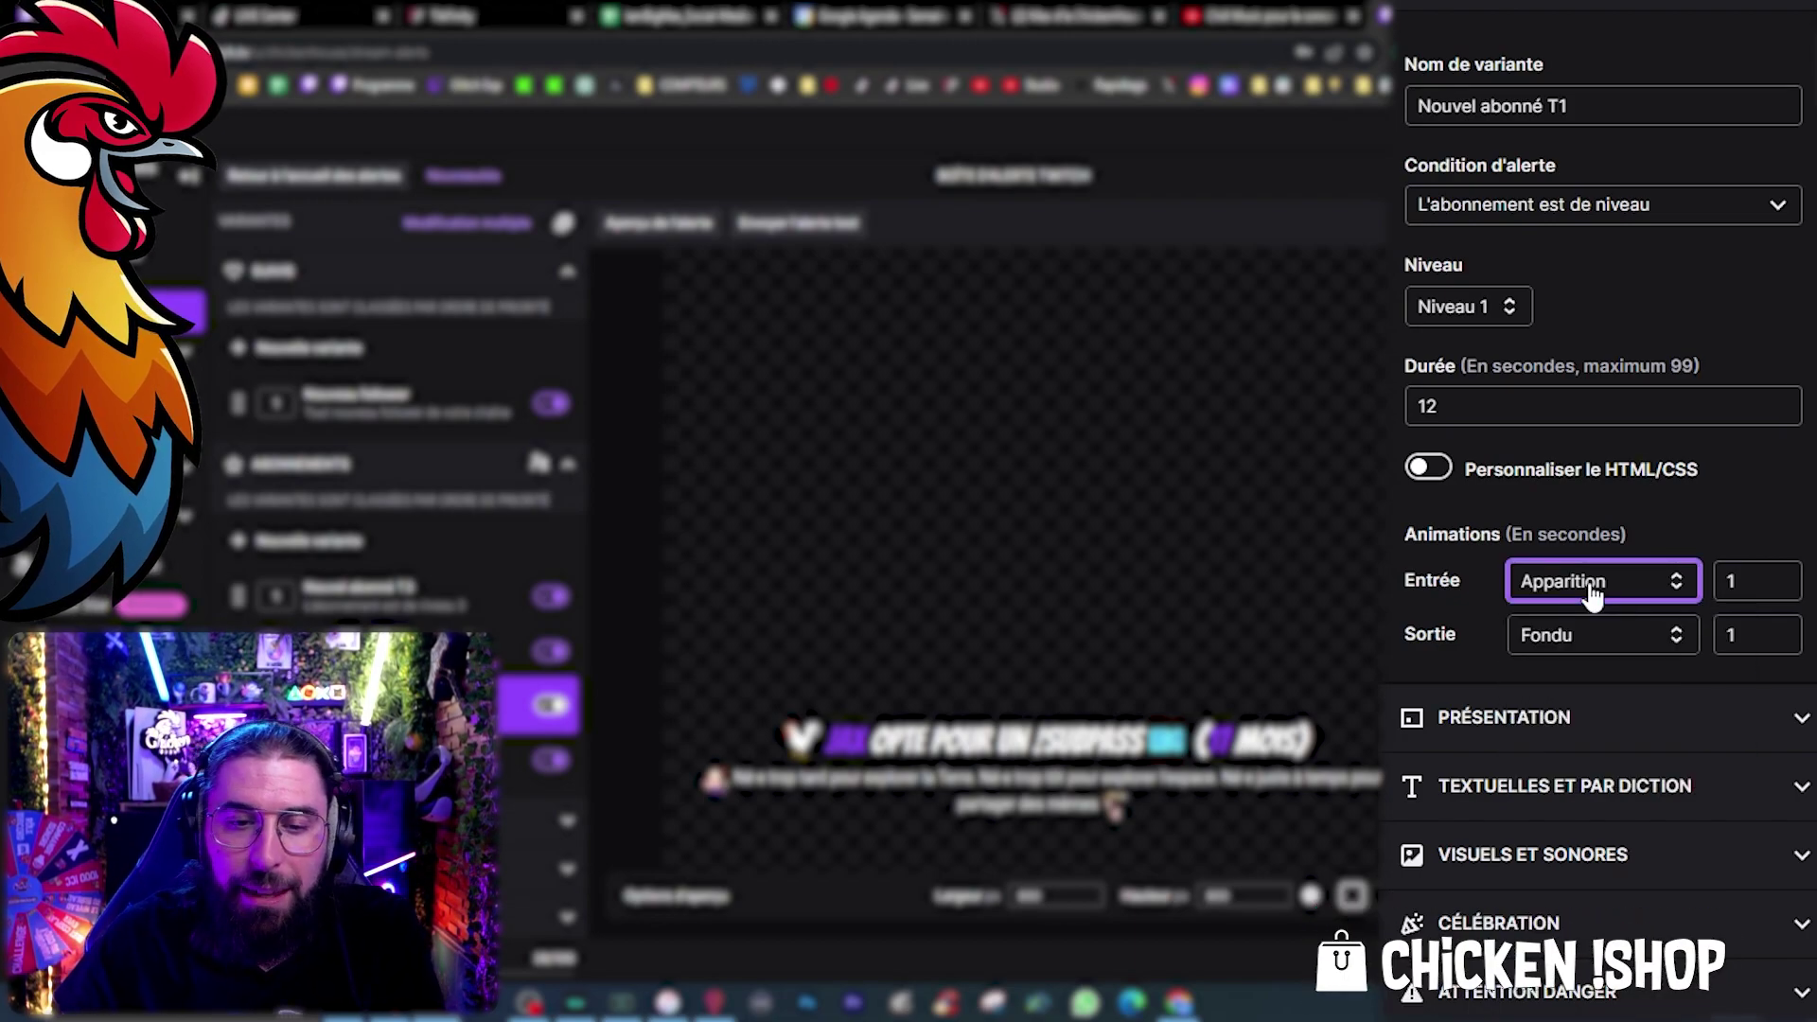
Step: Examine the variant's layout settings, the variables available for its message, and its resubscription message and text-to-speech options
click(1599, 716)
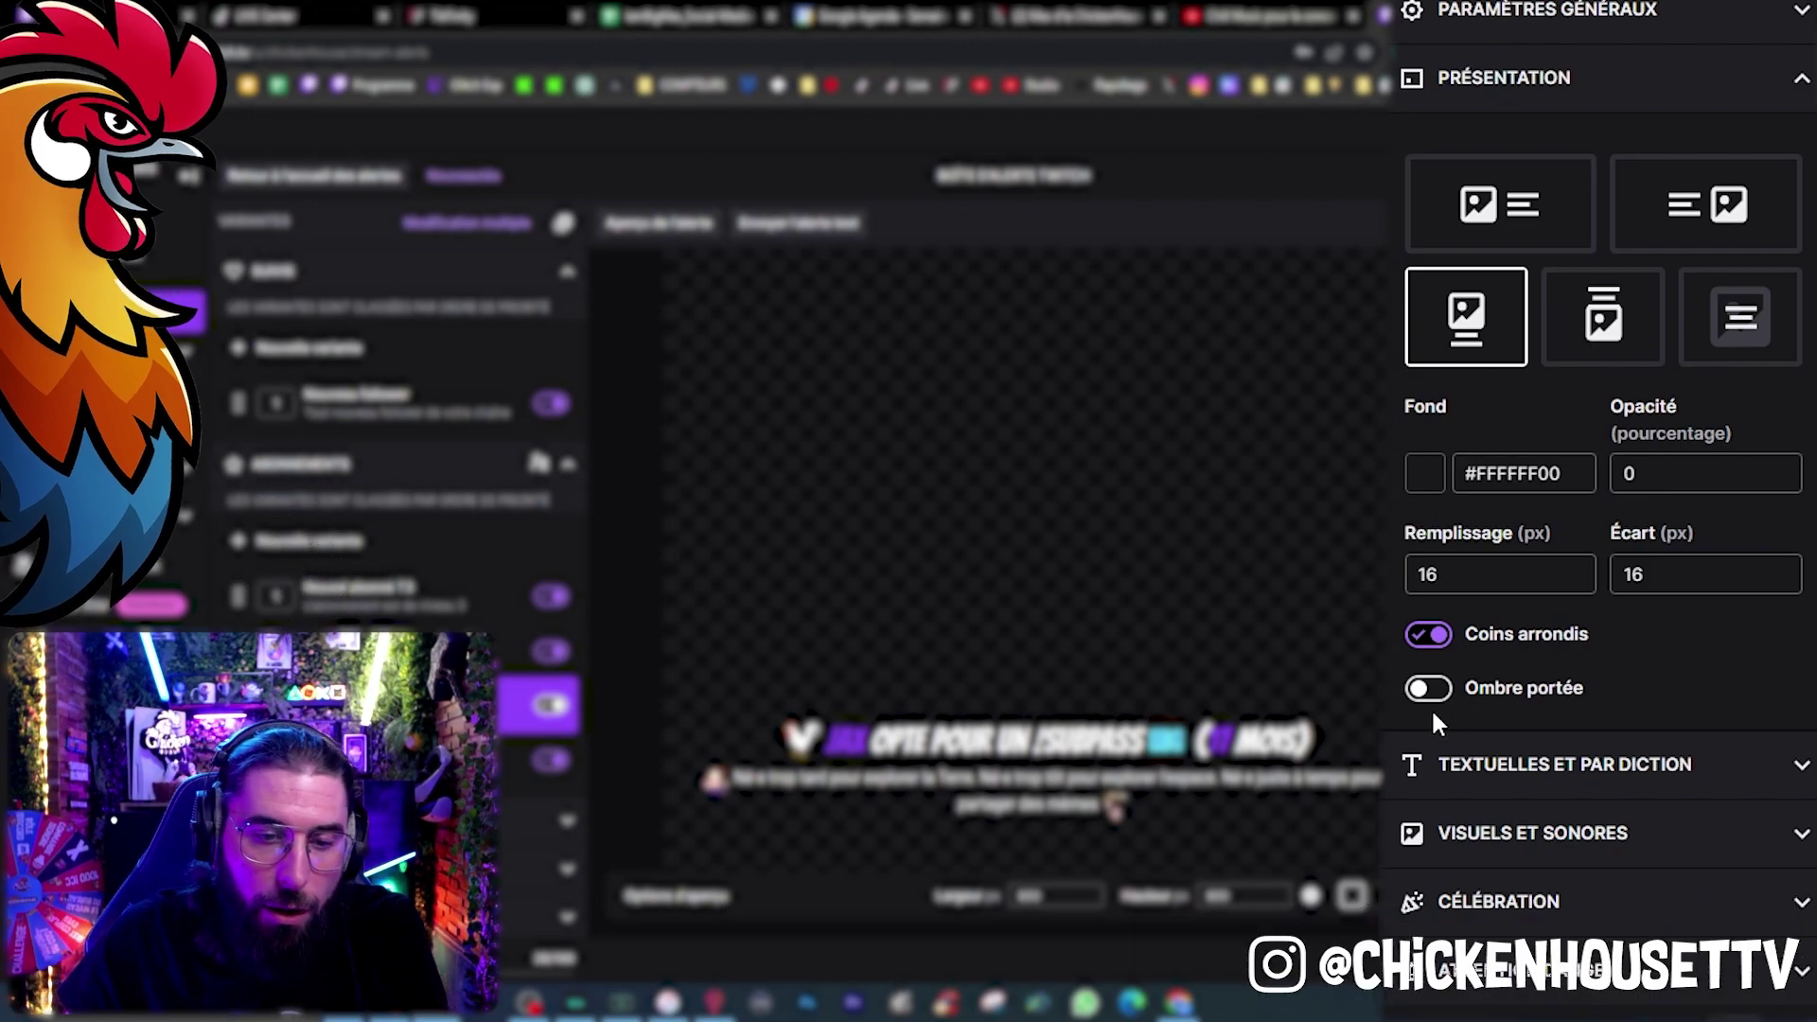
click(1665, 79)
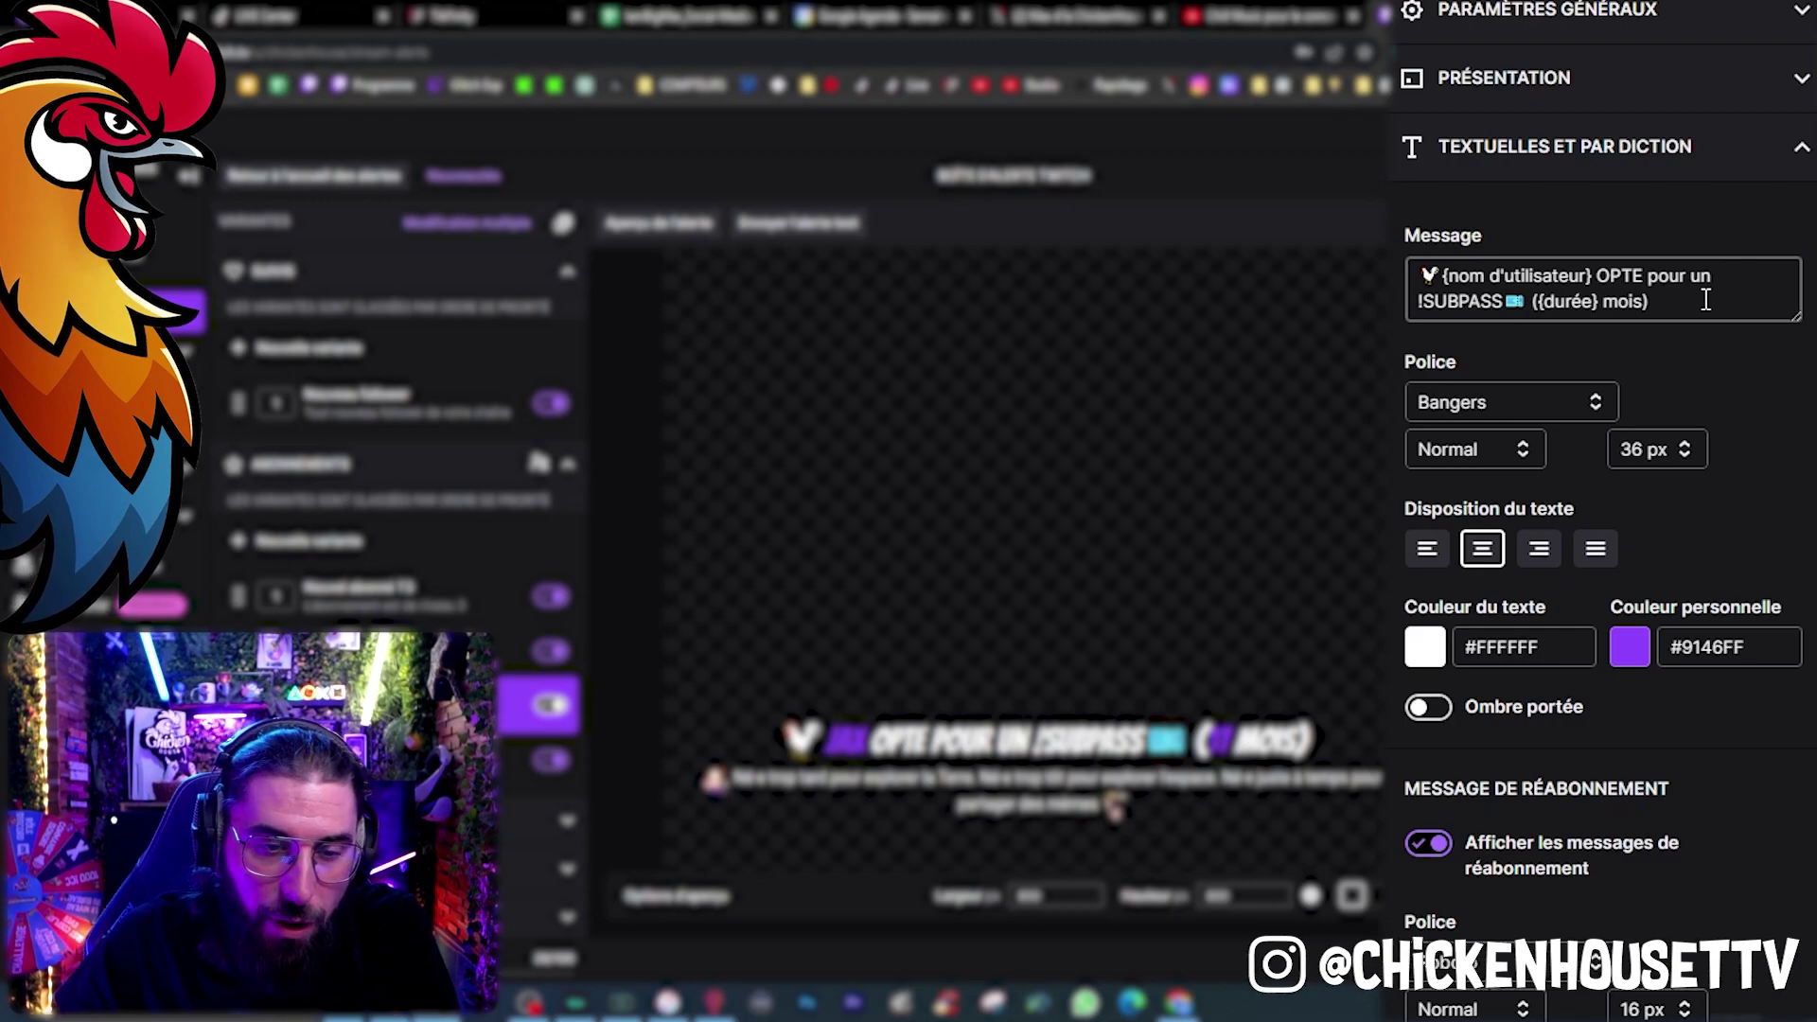
click(1484, 279)
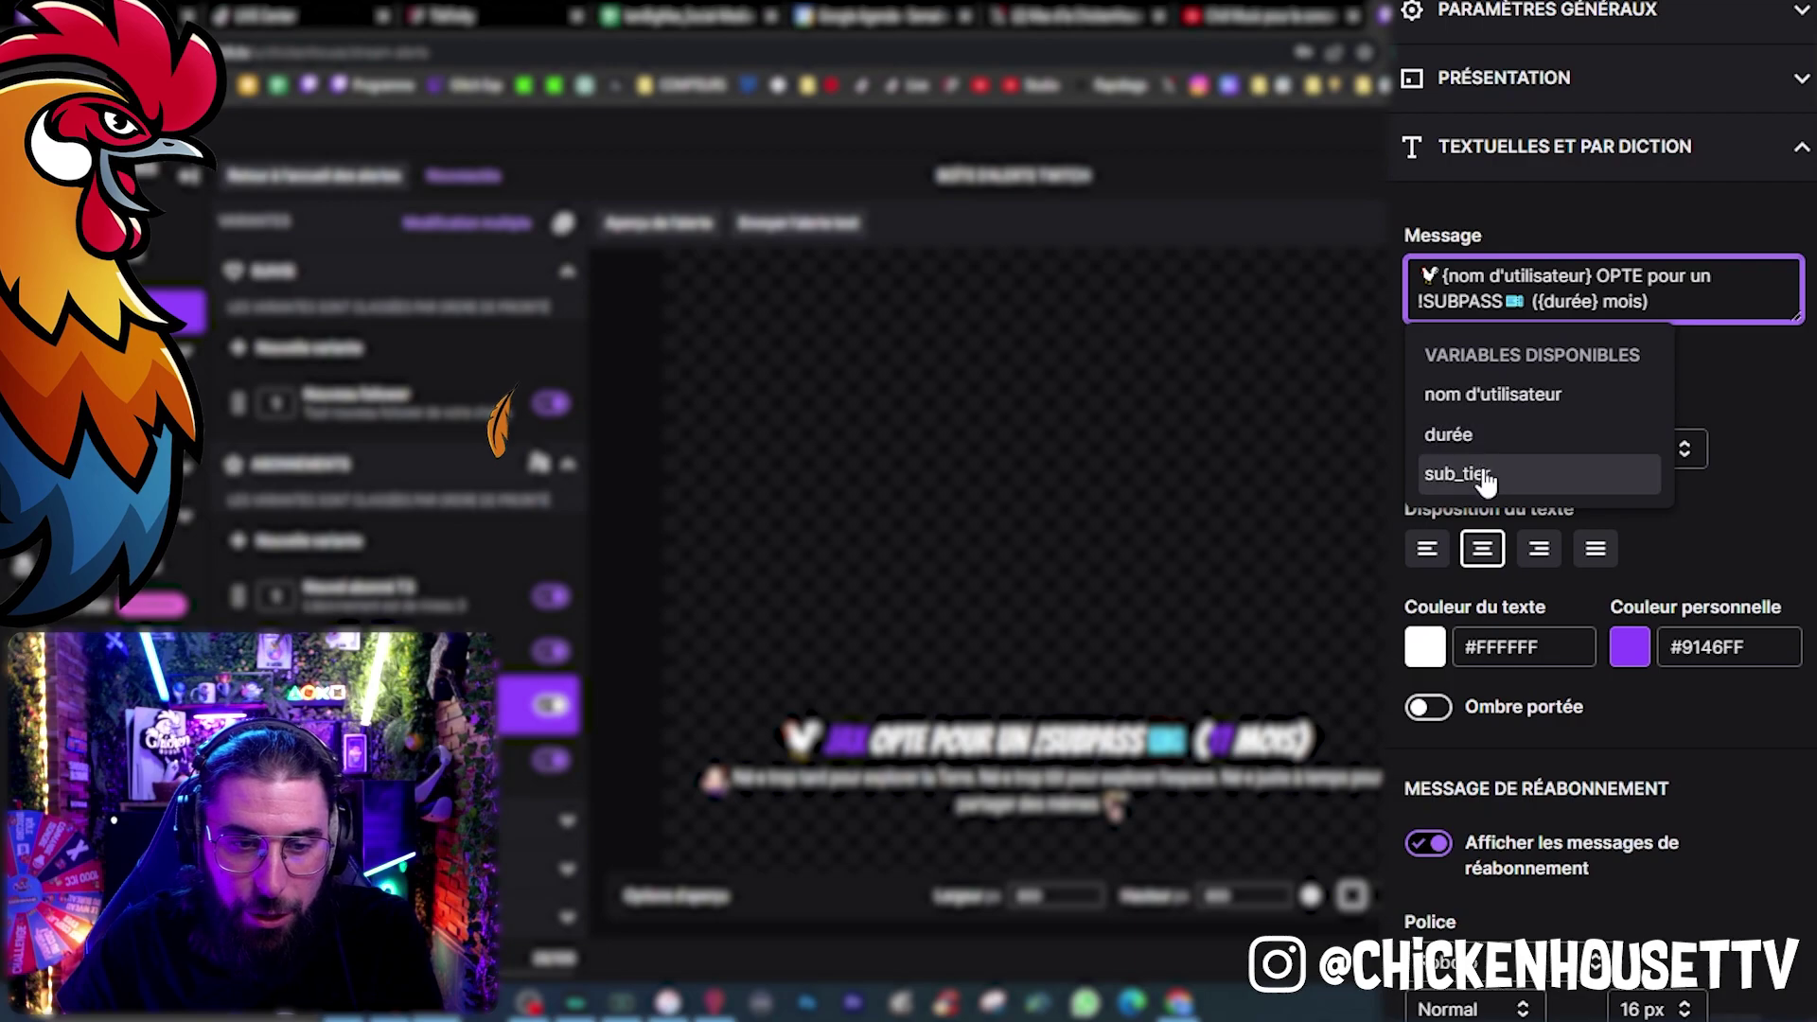
click(1490, 395)
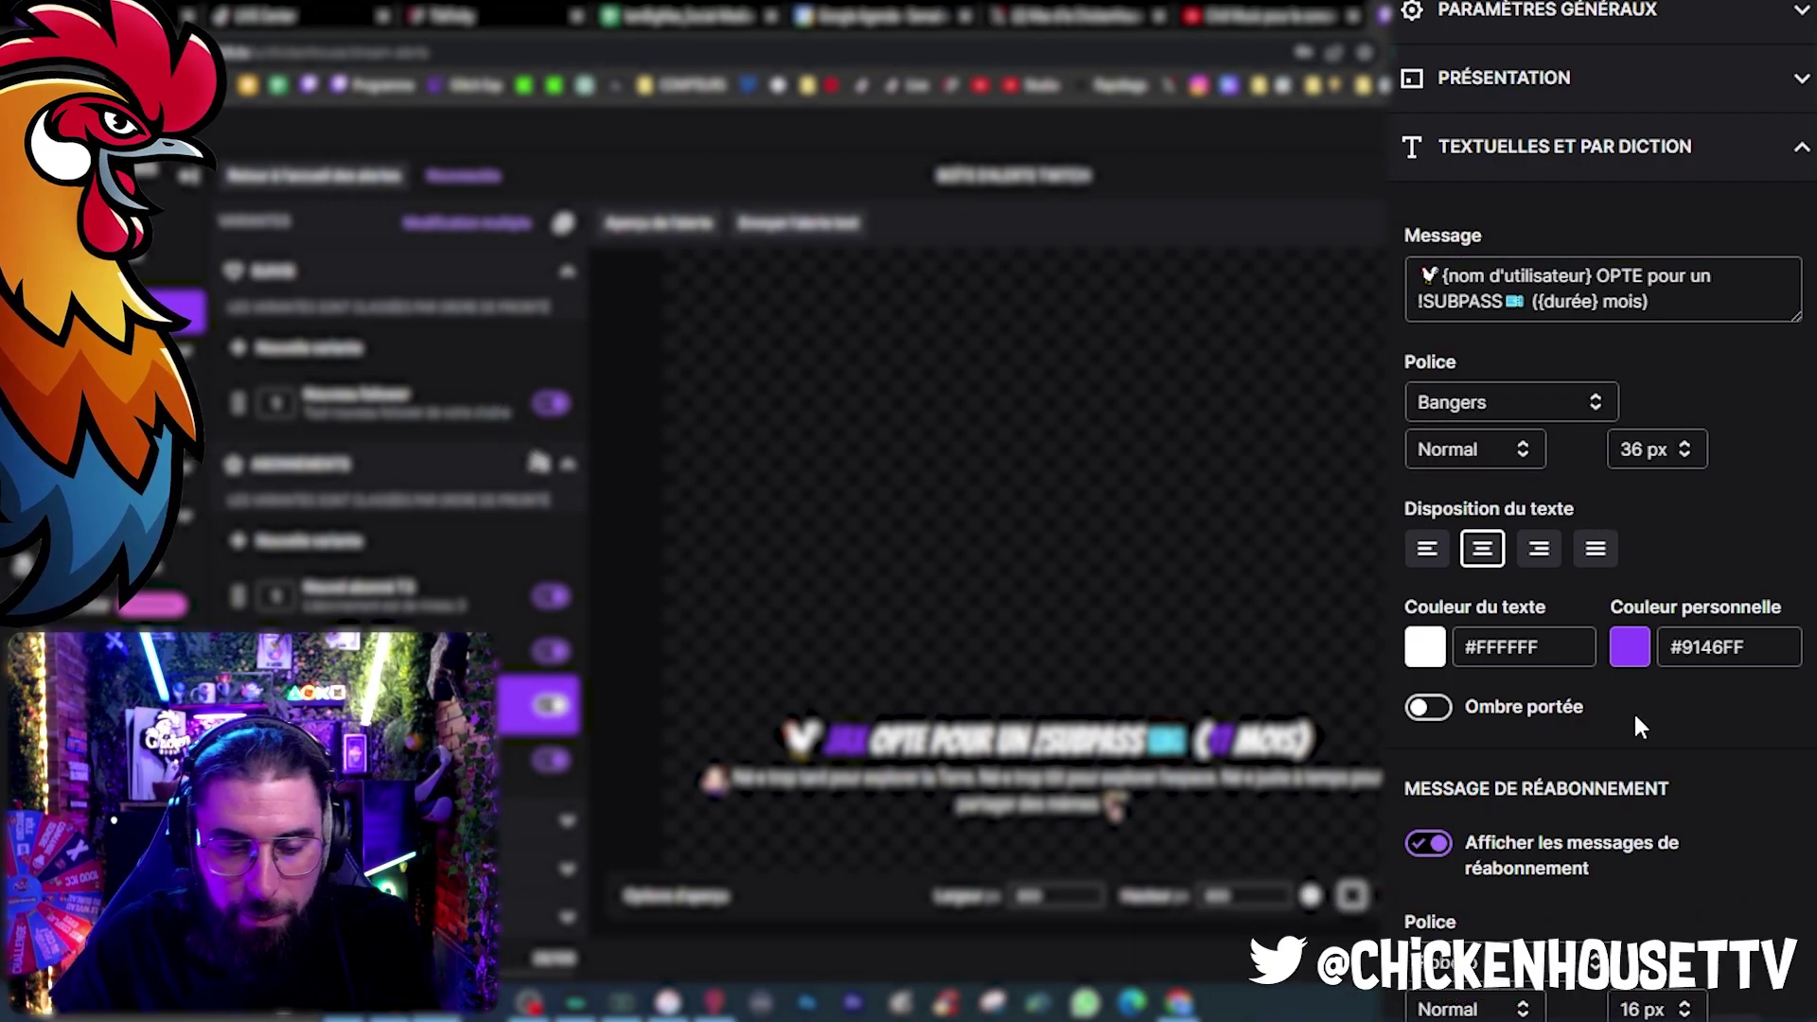
scroll(1649, 707, down, 10)
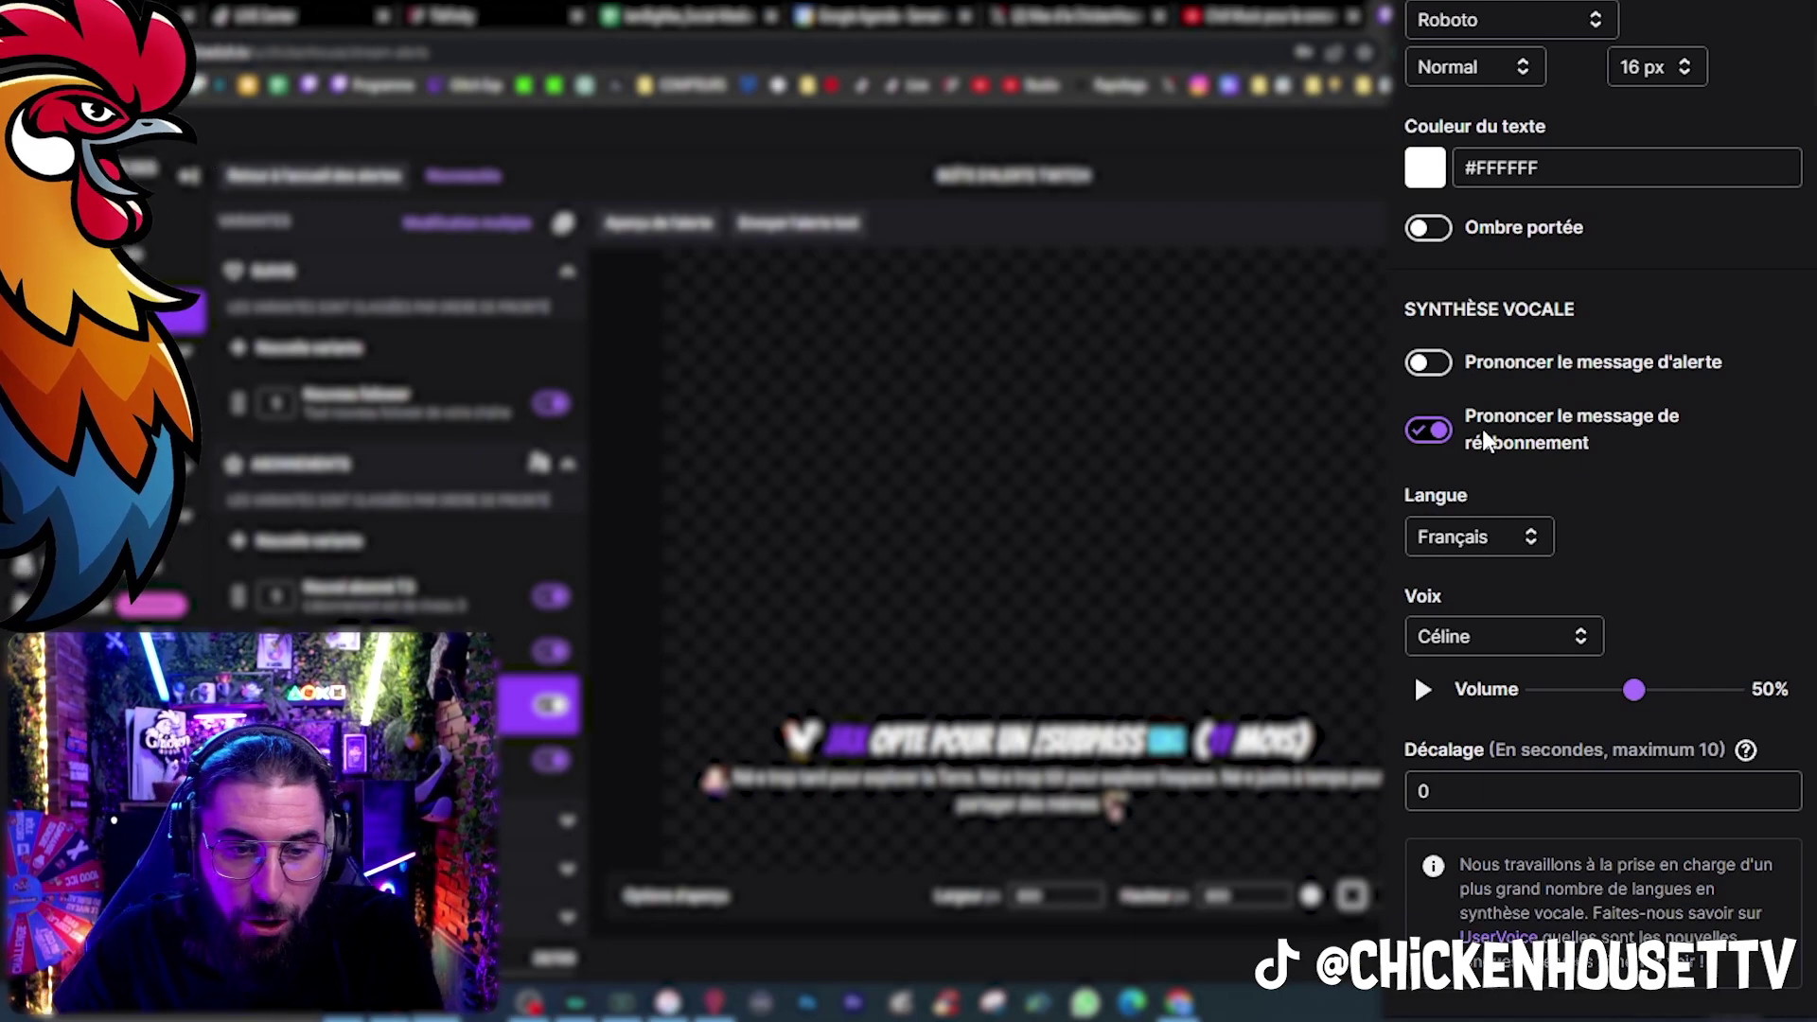
drag(1481, 418, 1545, 442)
click(1545, 442)
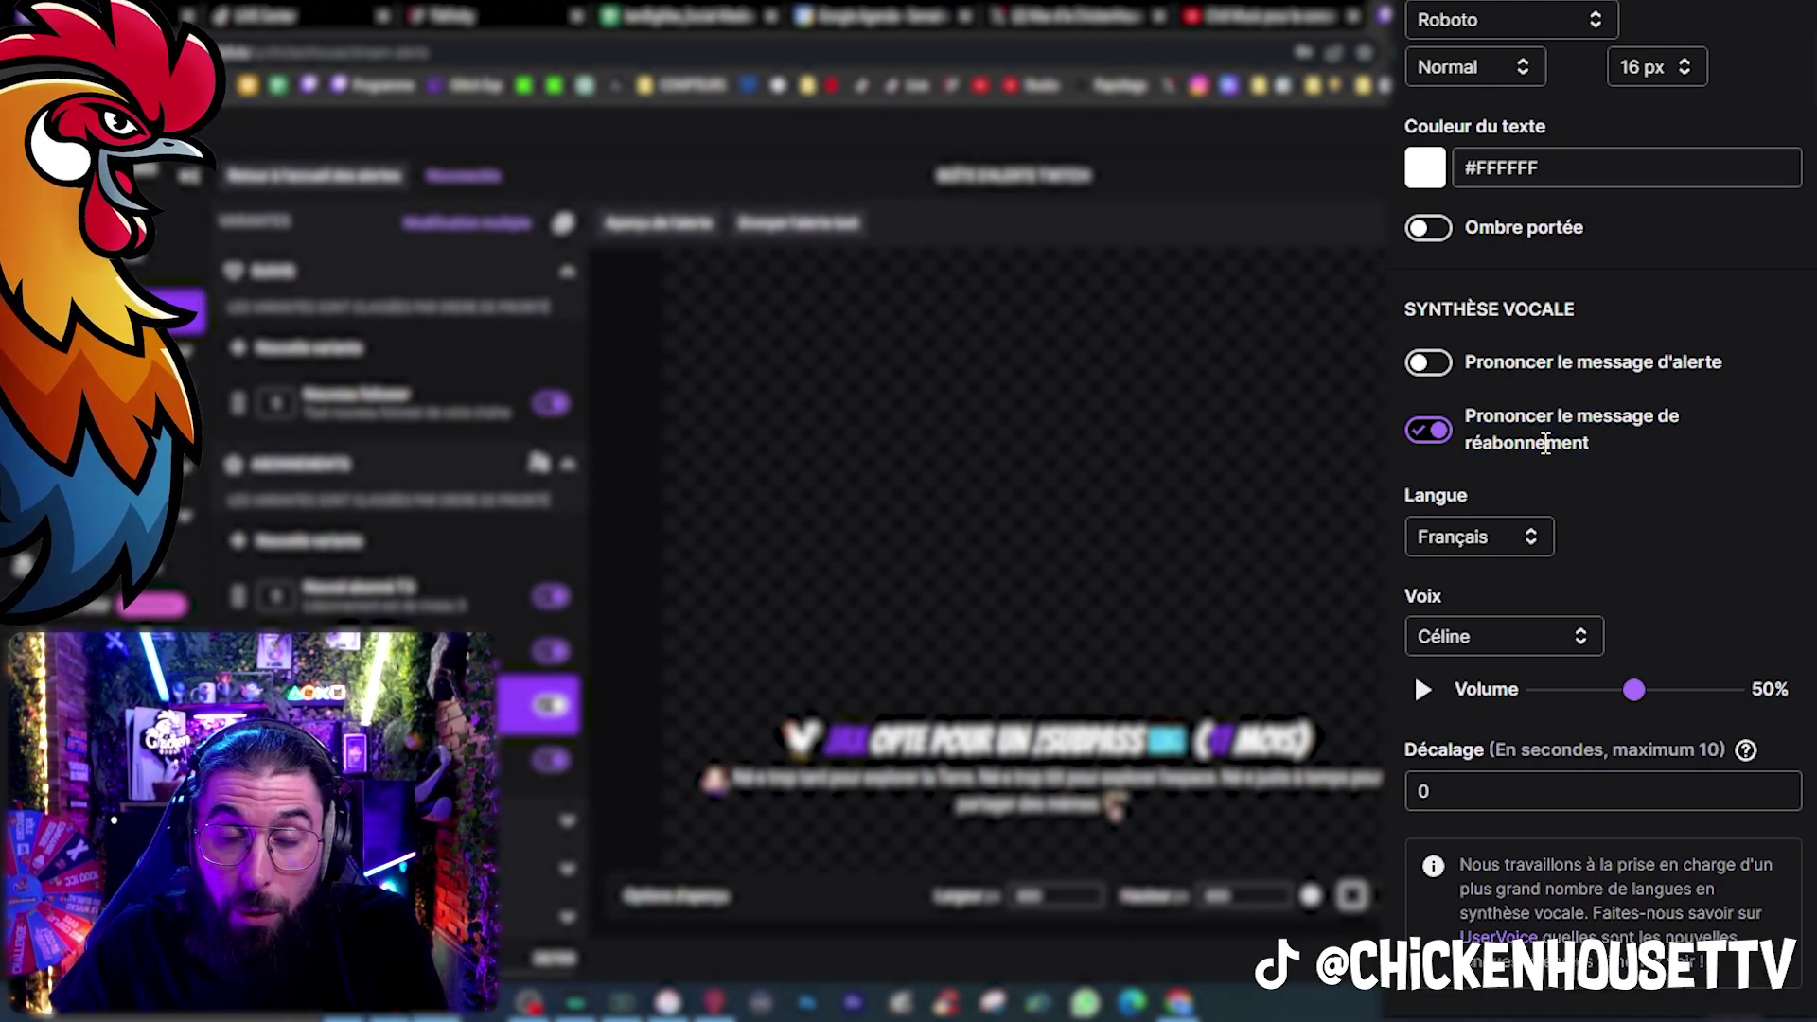
scroll(1504, 212, down, 2)
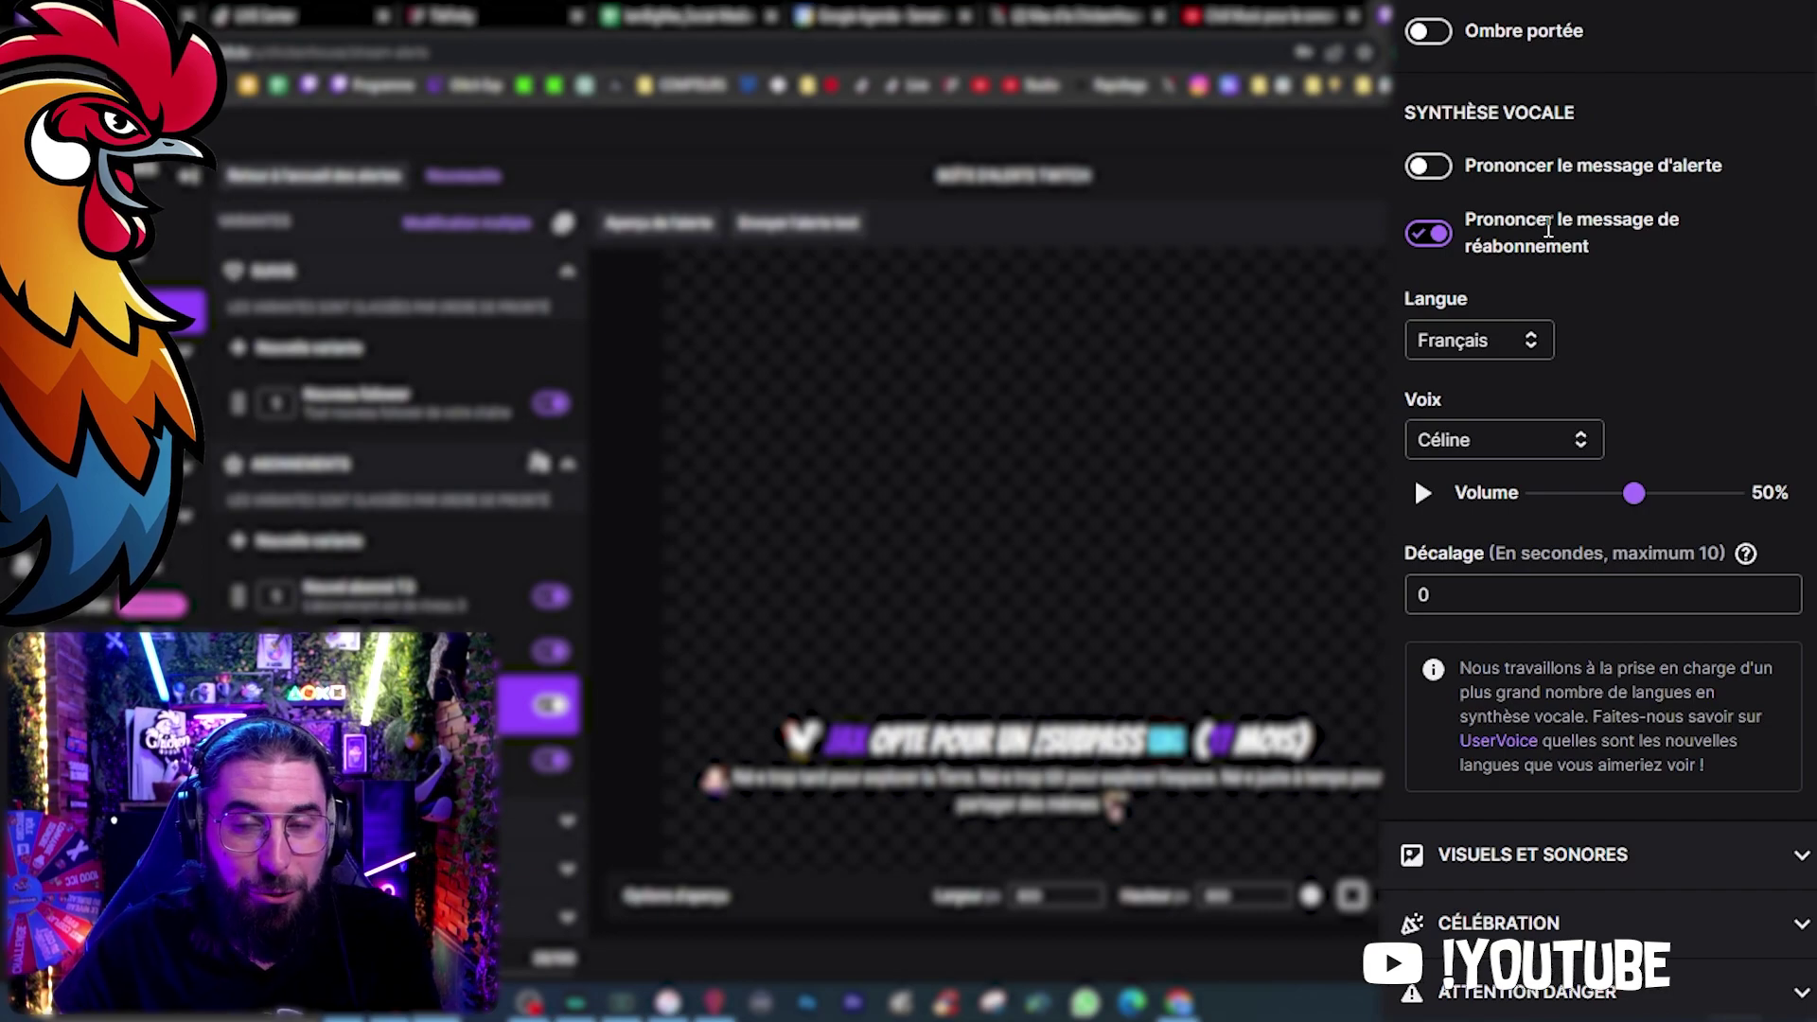
Step: Examine the variant's alert image and sound settings, its celebration effects, and its Attention danger section
click(1532, 854)
scroll(1723, 540, down, 3)
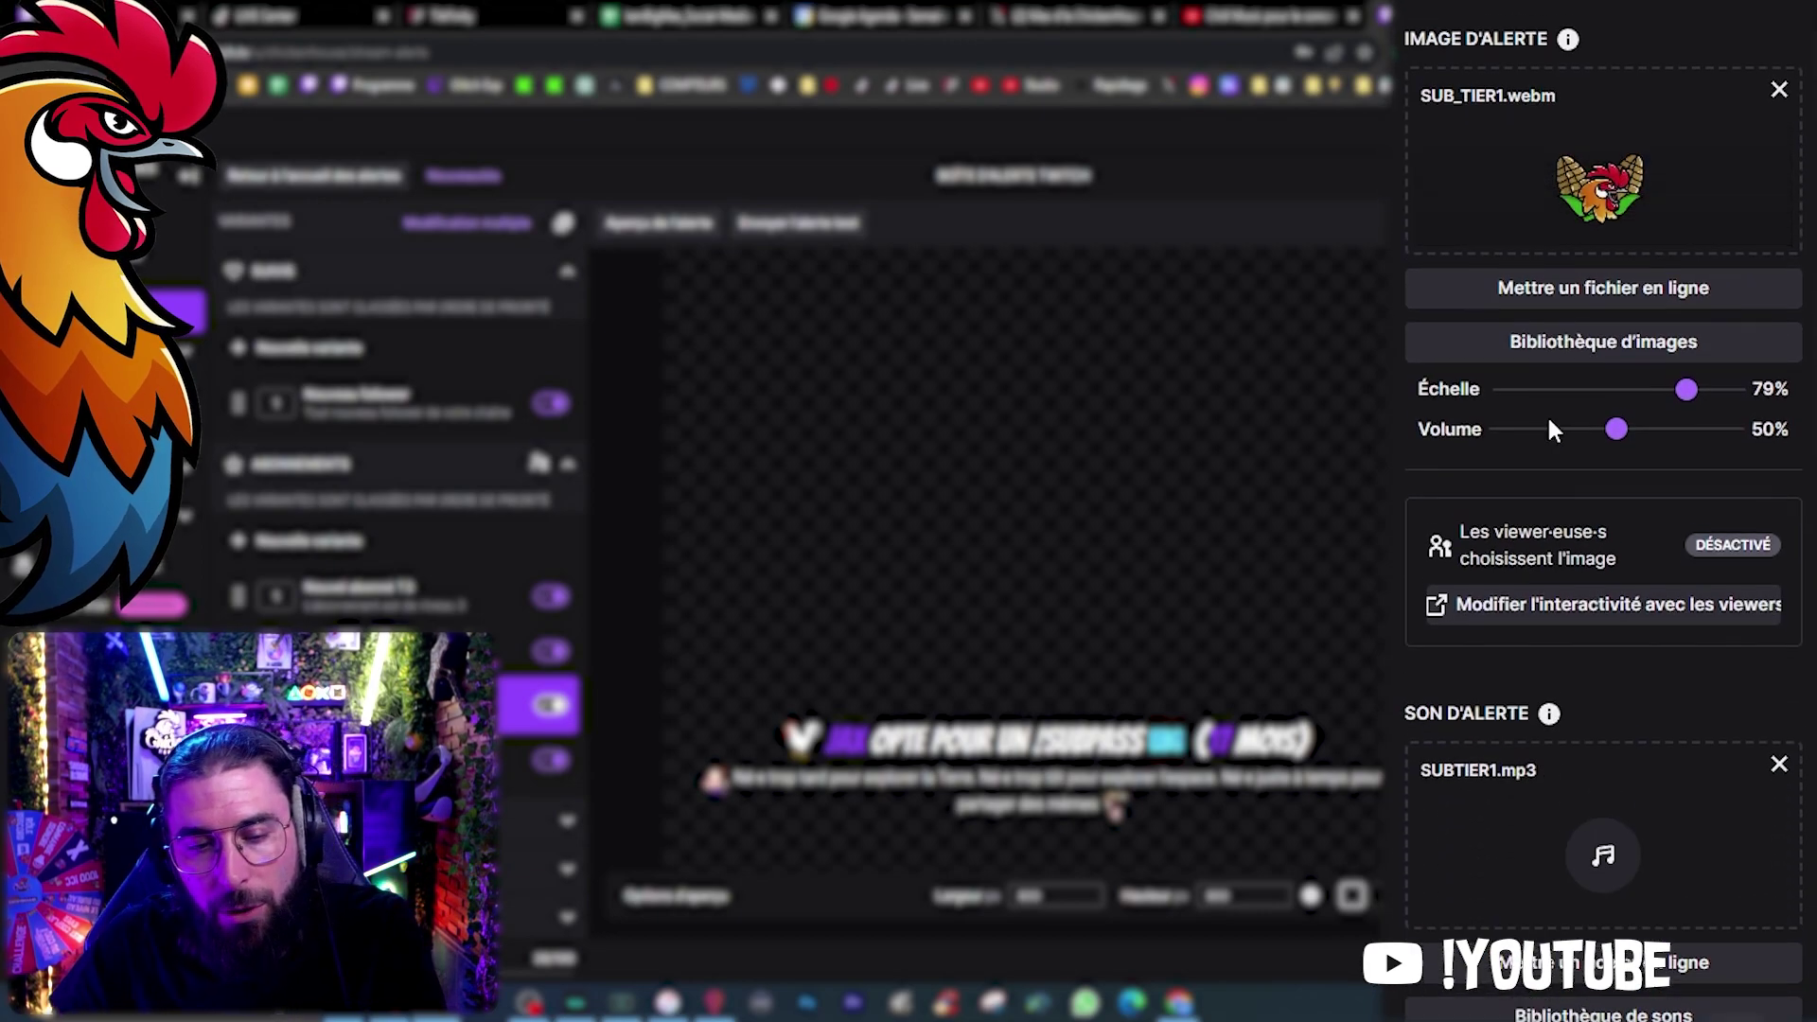
scroll(1552, 433, up, 1)
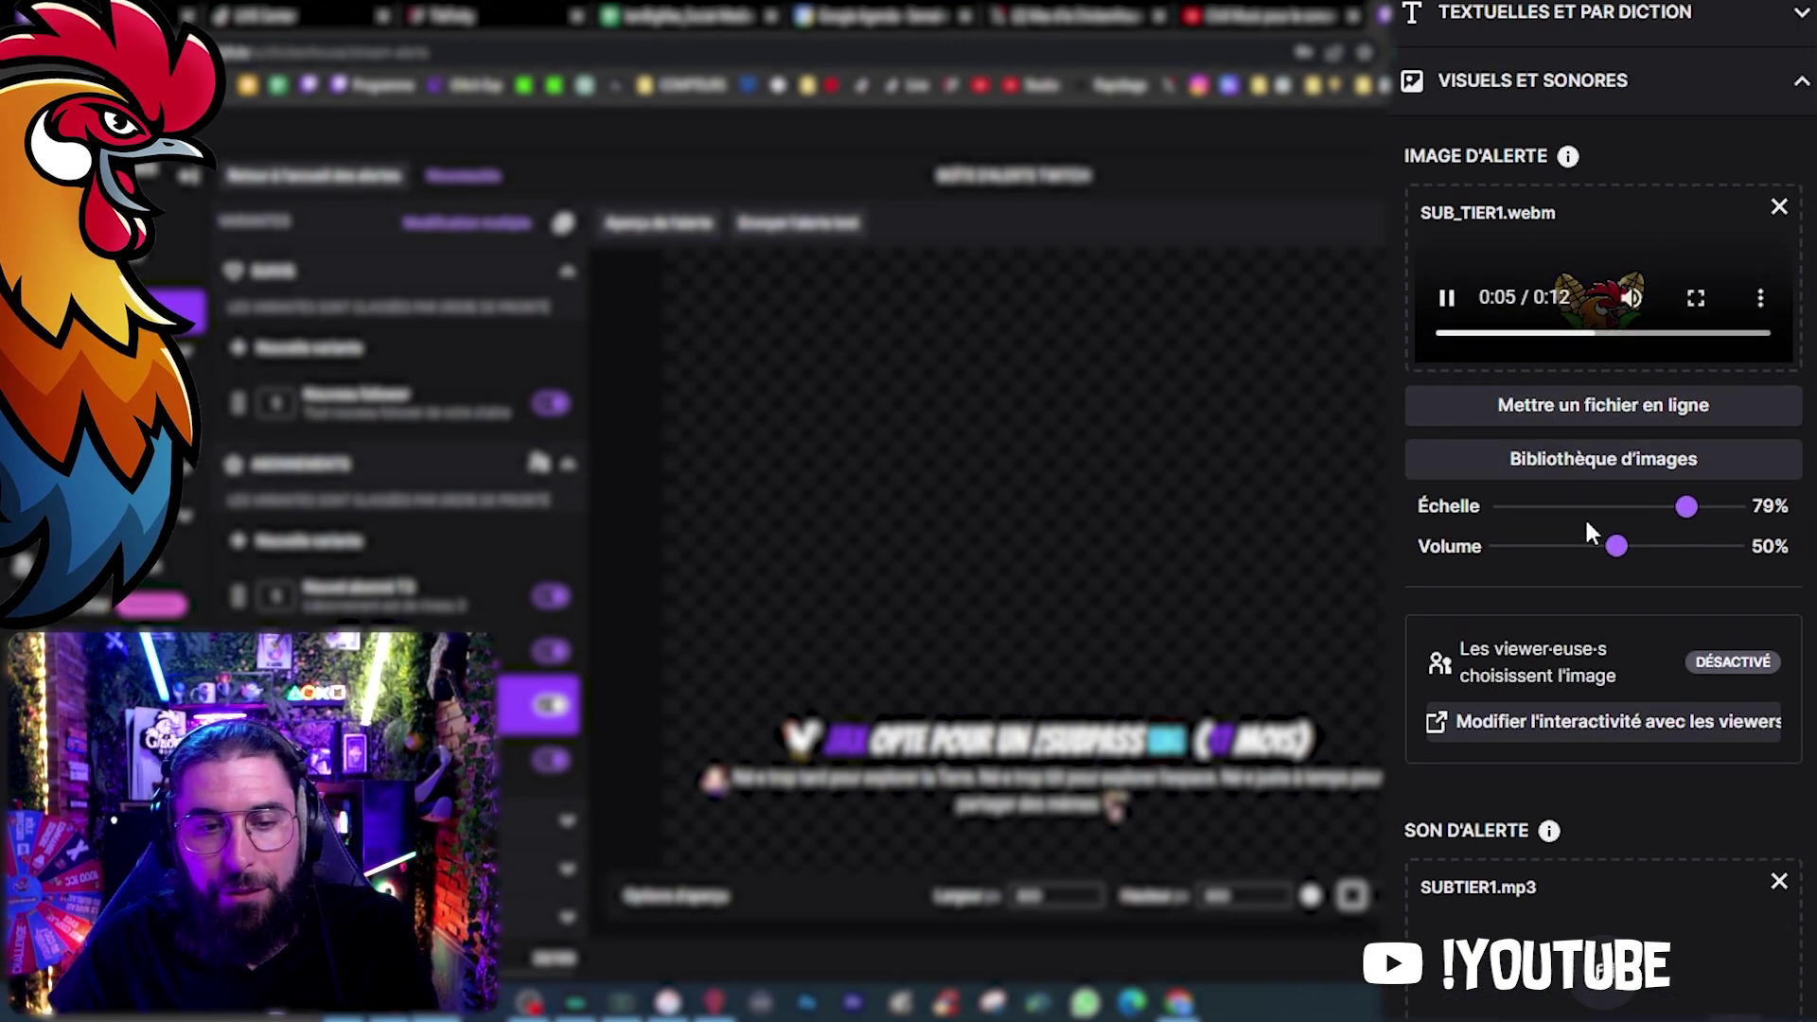
scroll(1573, 501, down, 8)
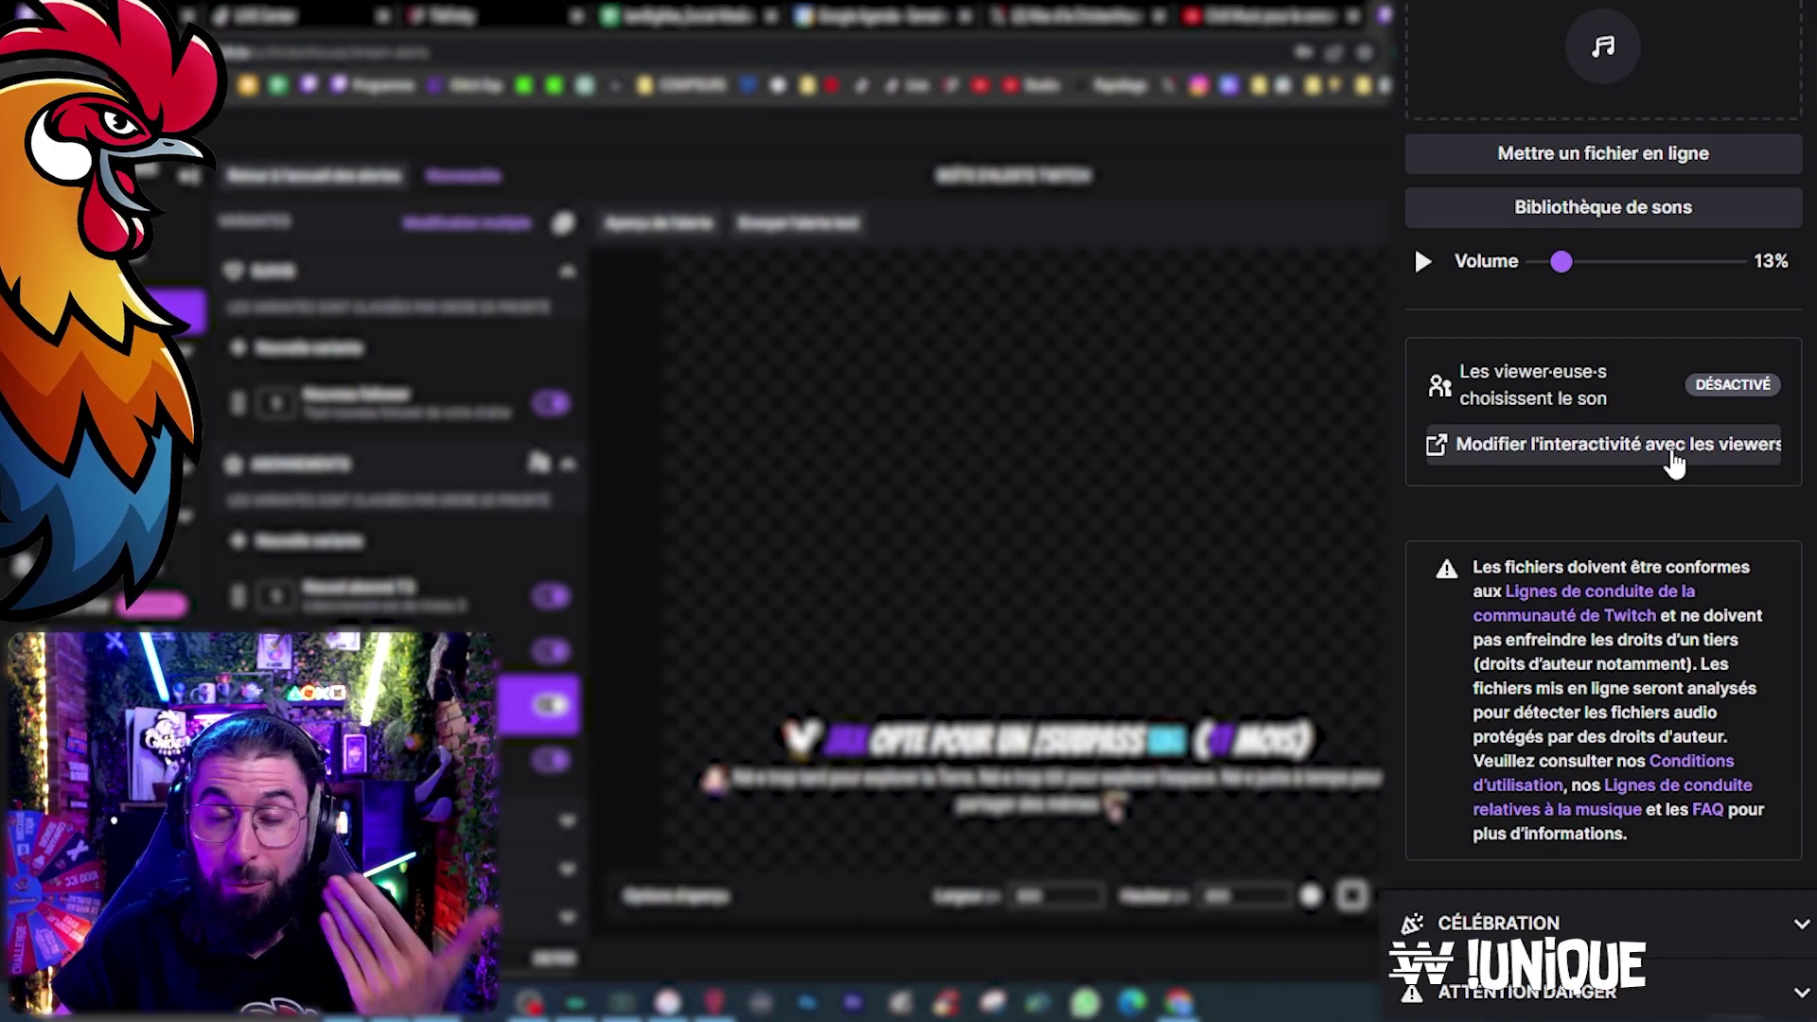
click(1498, 922)
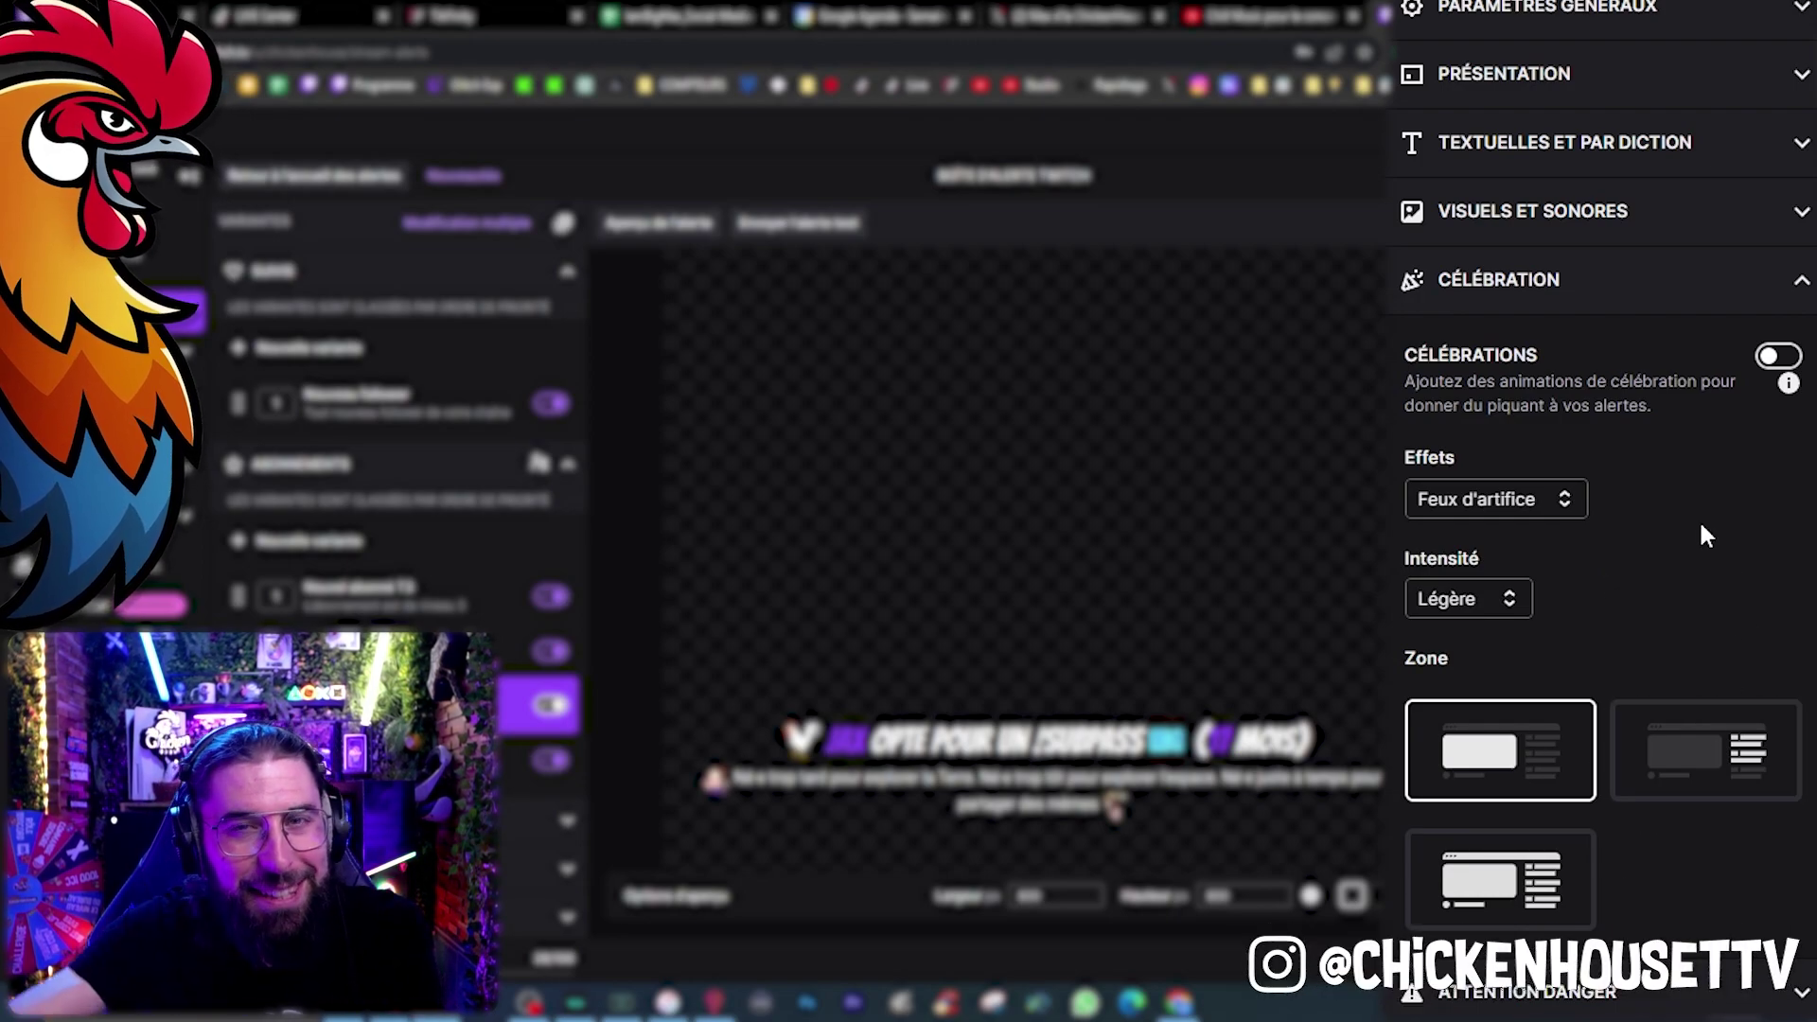
click(1662, 293)
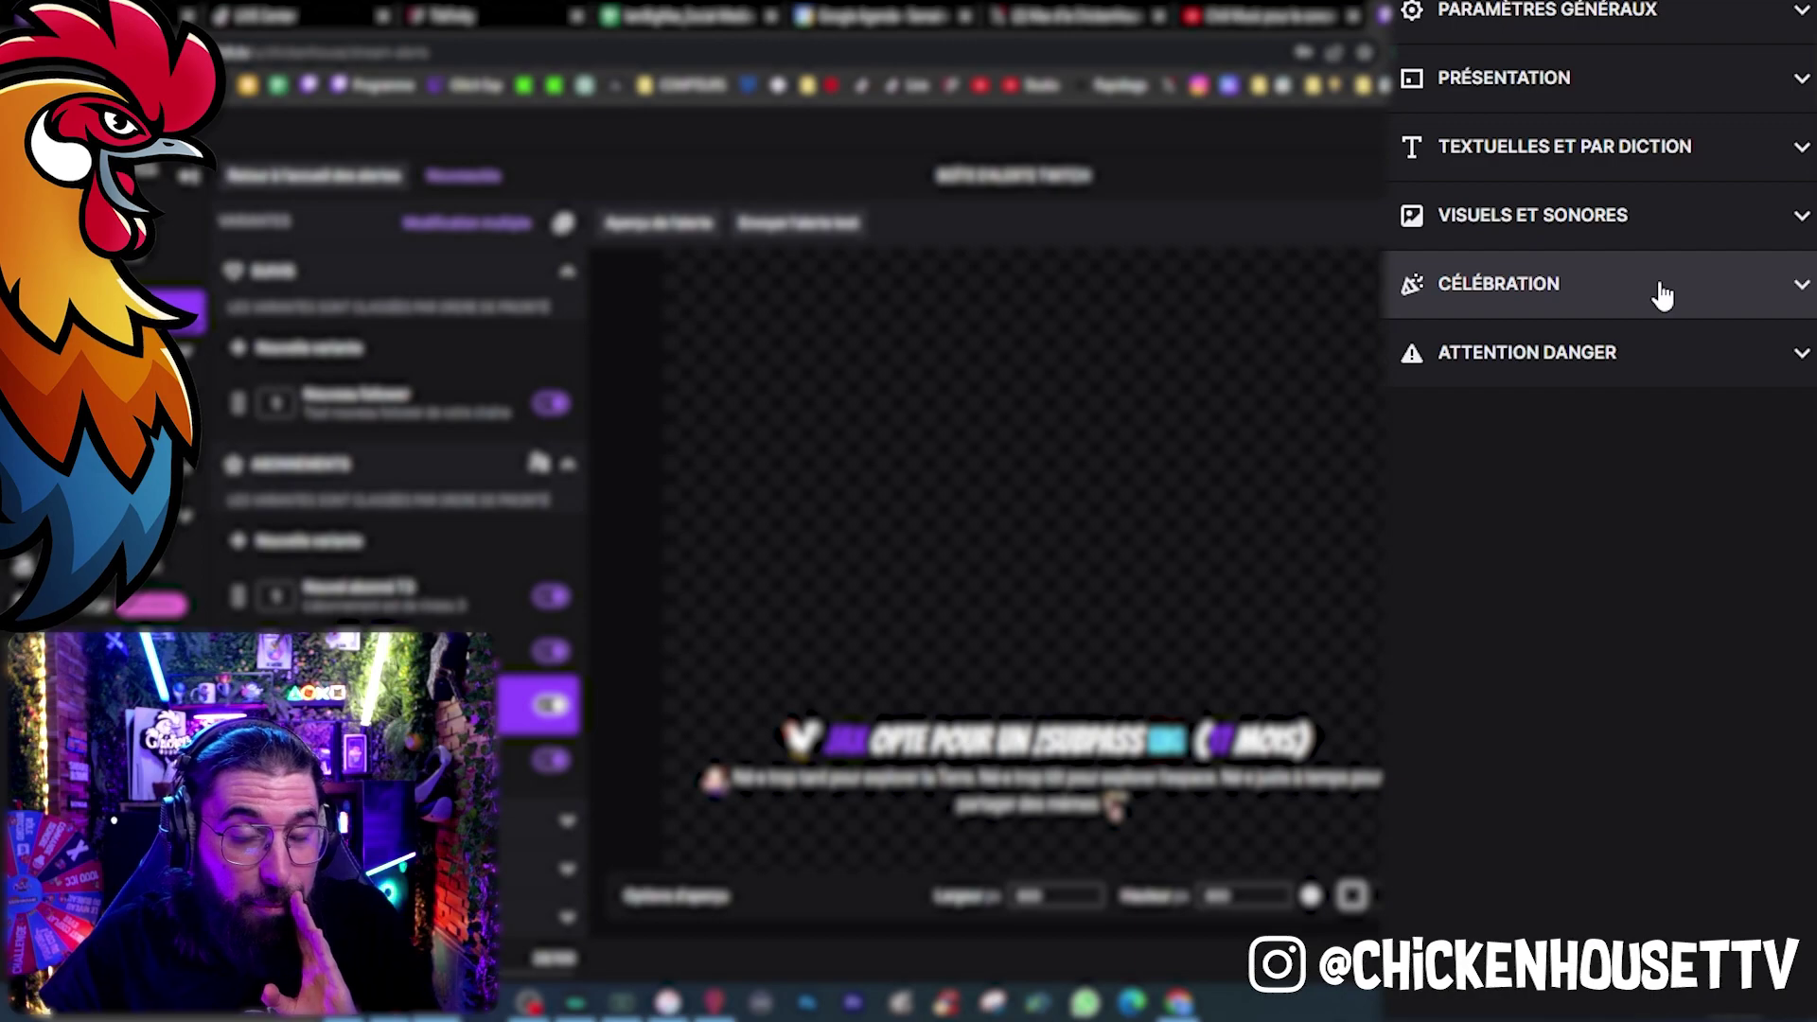
click(1632, 352)
click(1606, 356)
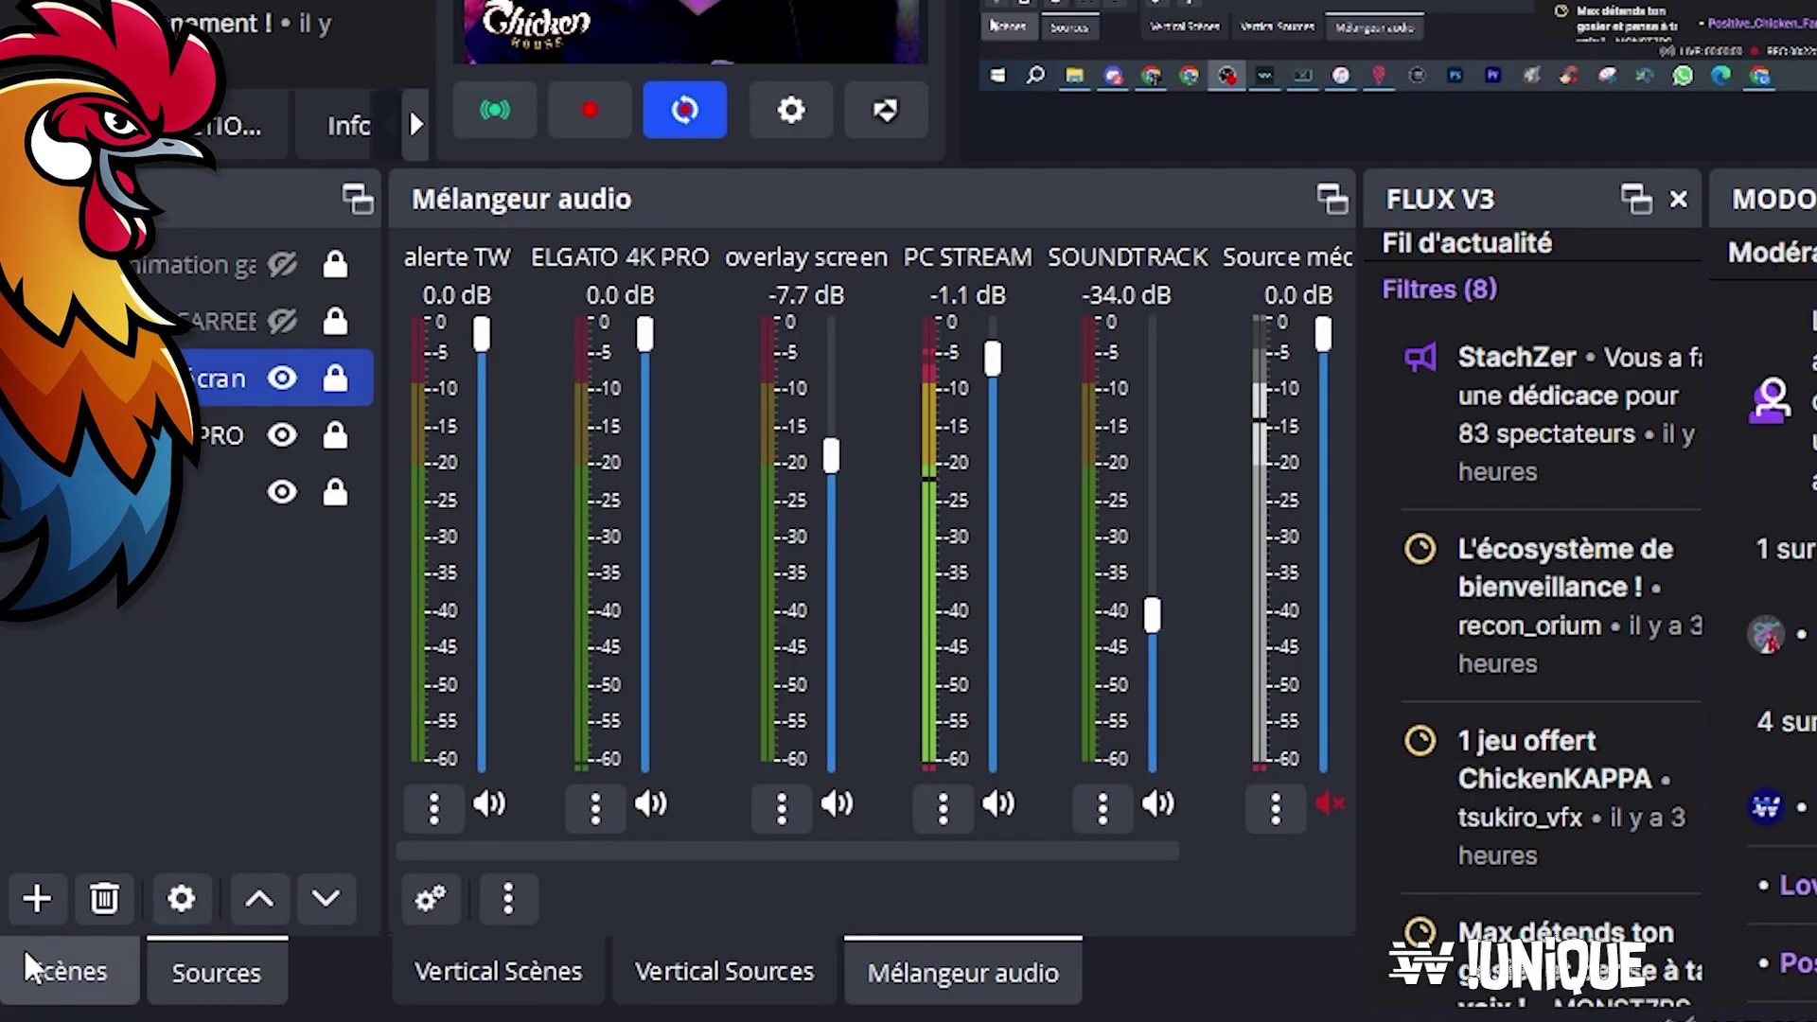
Step: Switch to OBS Studio and start adding a browser source for the Twitch alert box
click(39, 907)
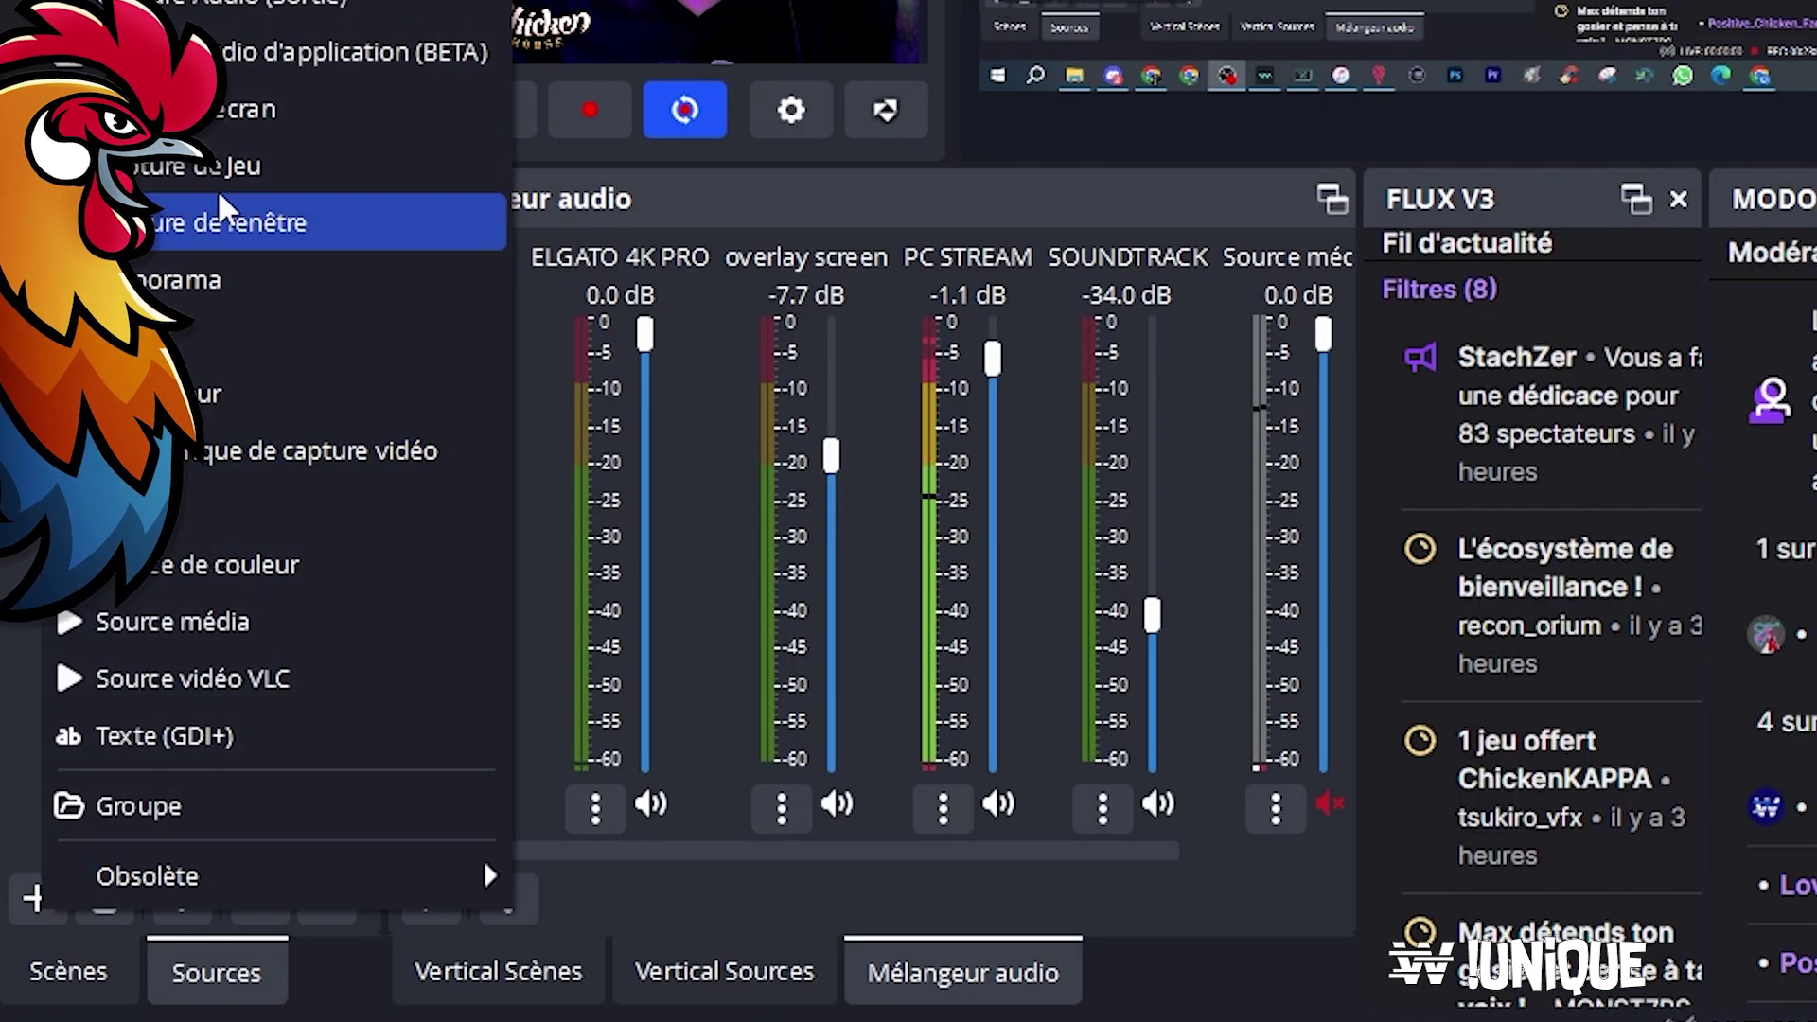
click(230, 417)
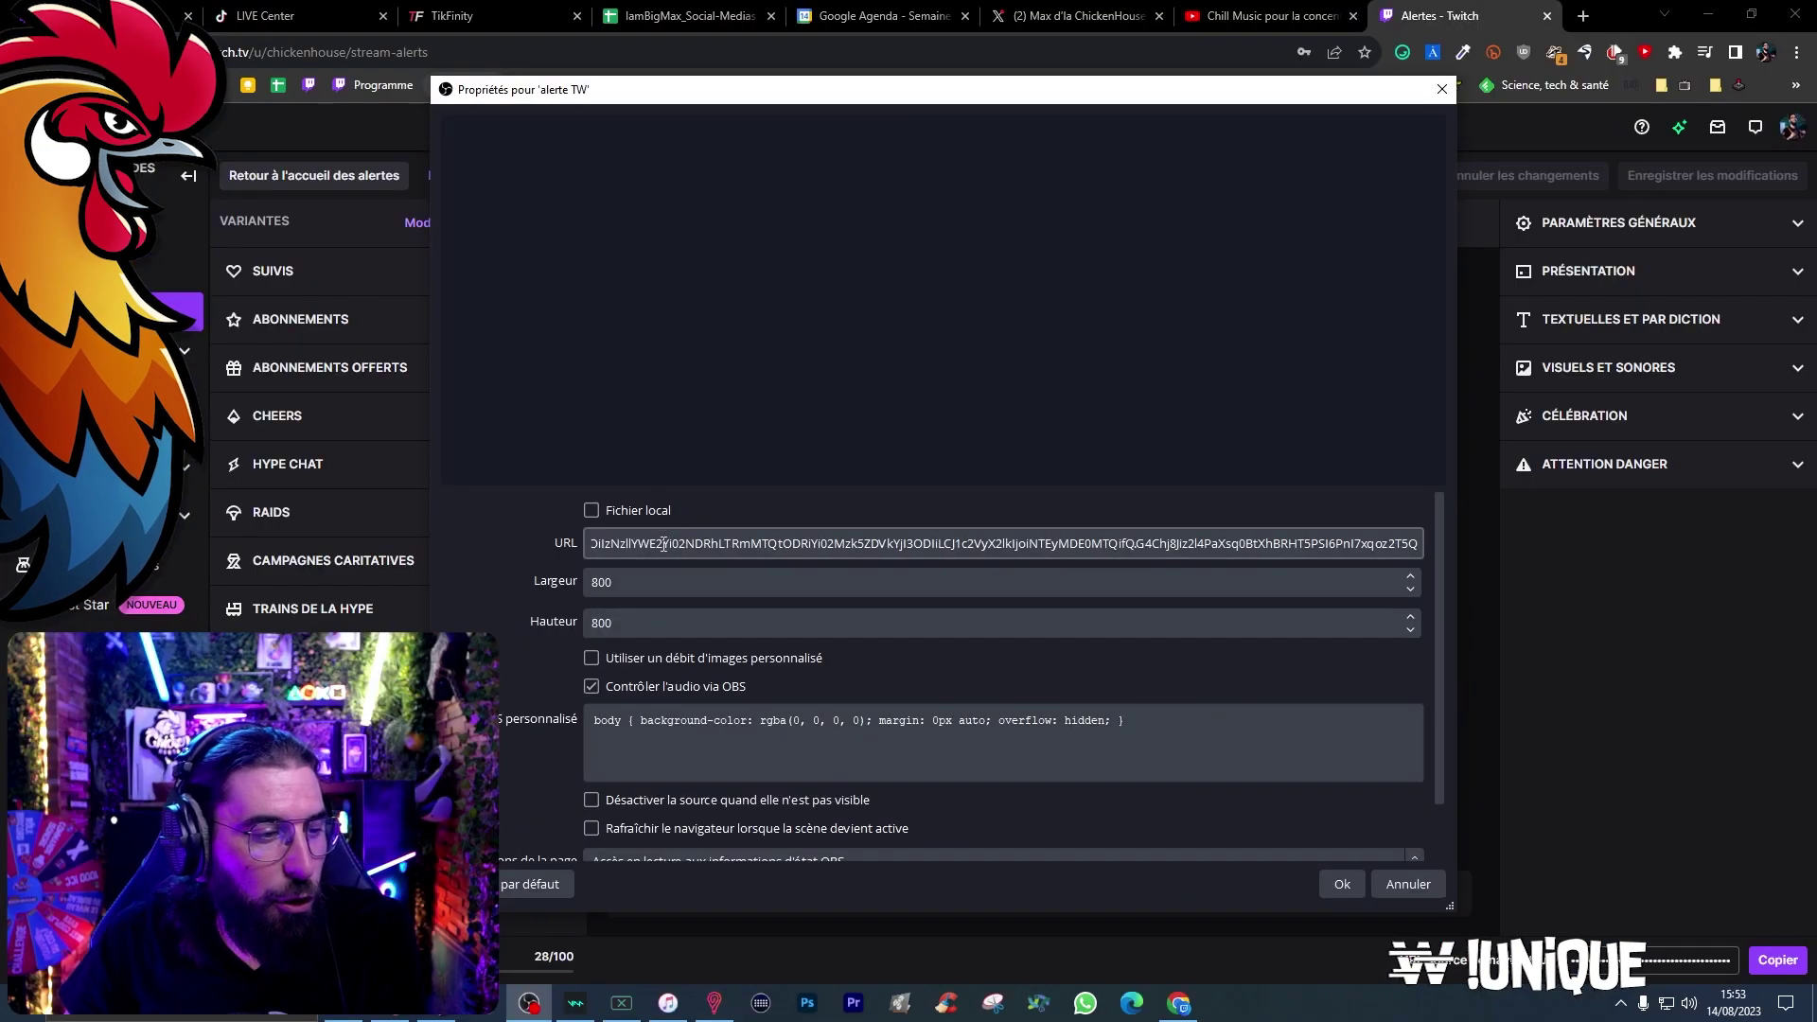